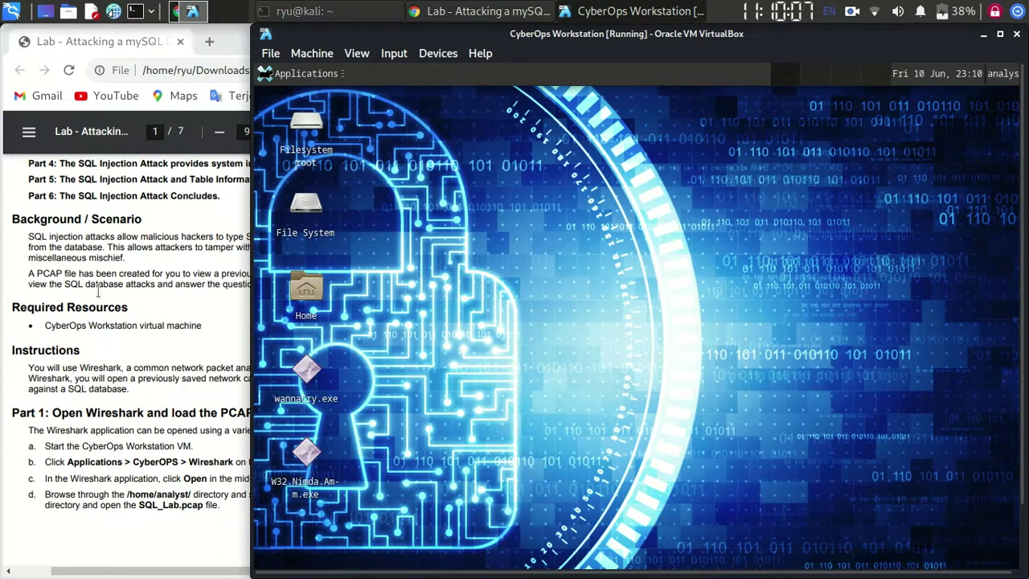
Step: Read Part 1 of the lab guide, and open a terminal window in the CyberOps Workstation virtual machine
click(98, 291)
scroll(166, 378, down, 5)
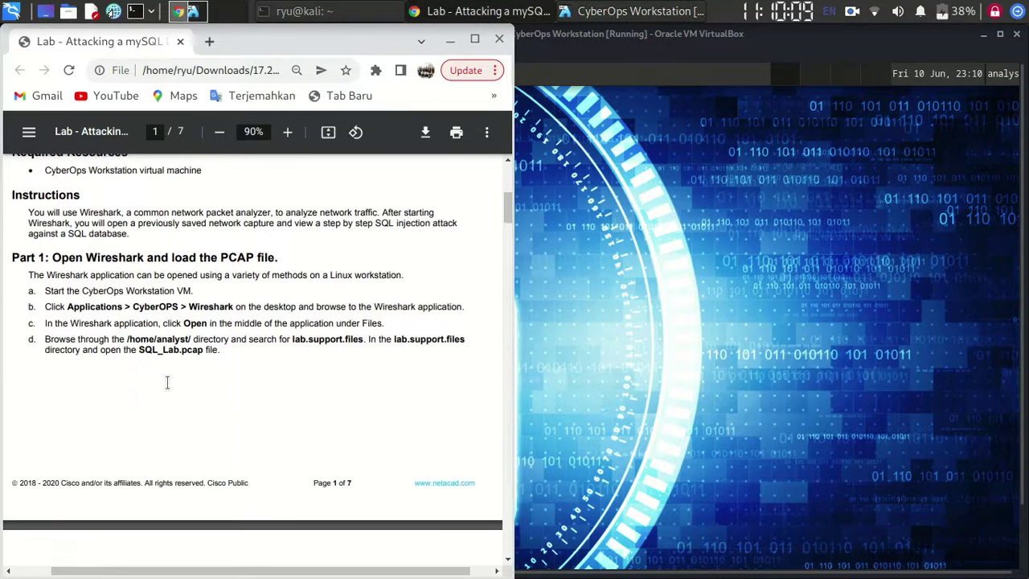
scroll(167, 383, down, 3)
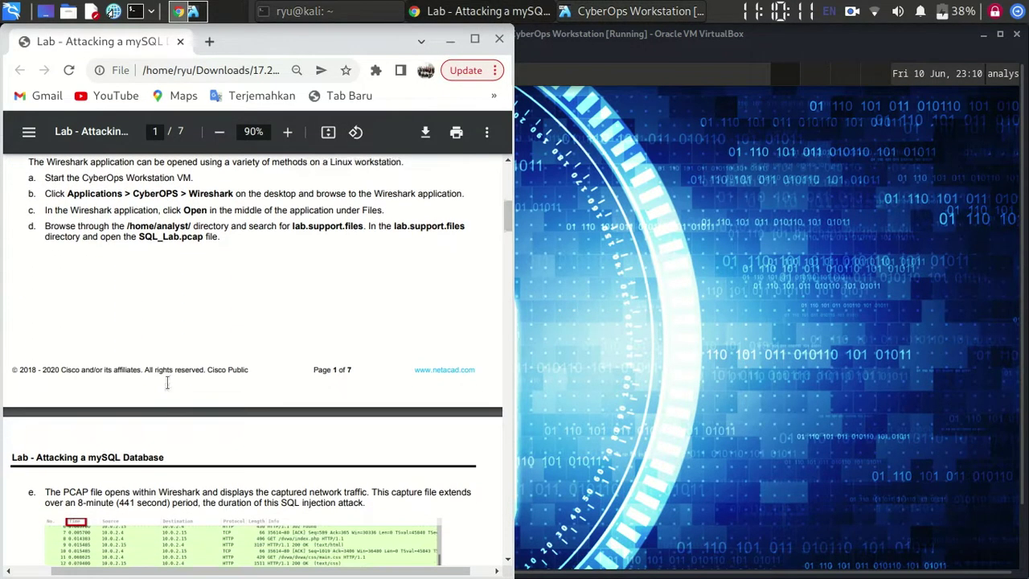
scroll(167, 382, down, 1)
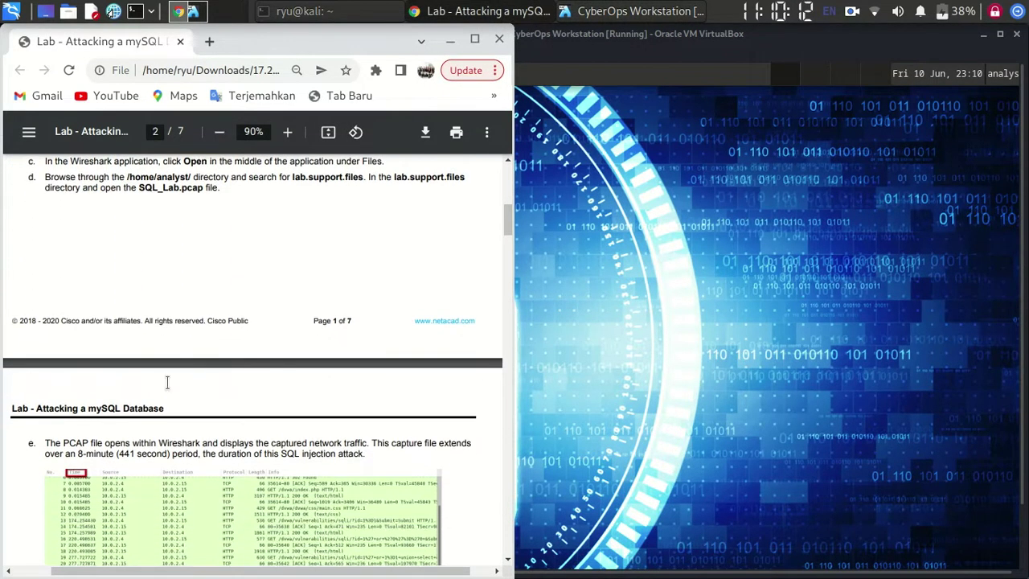
click(696, 257)
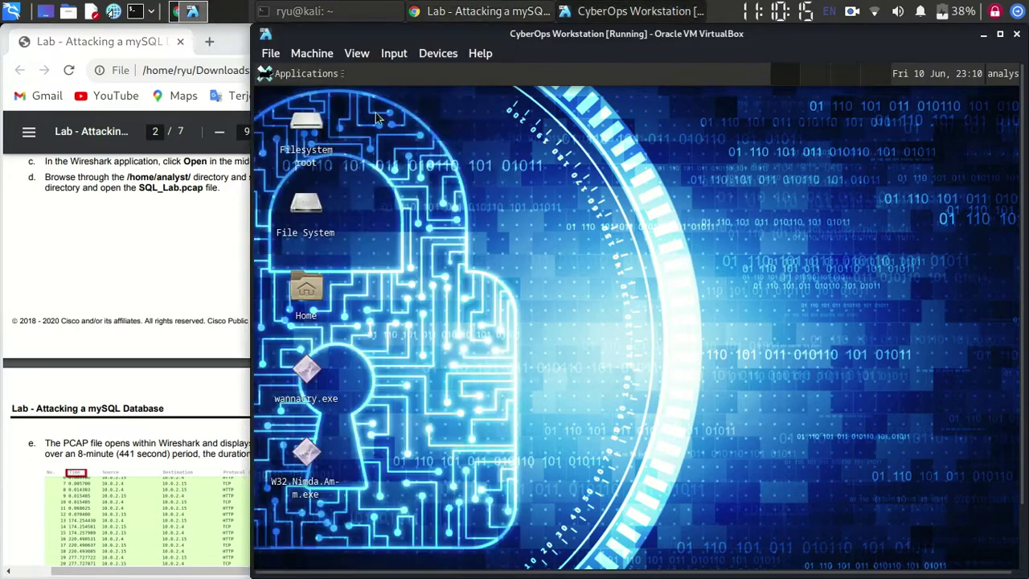
click(304, 74)
click(314, 118)
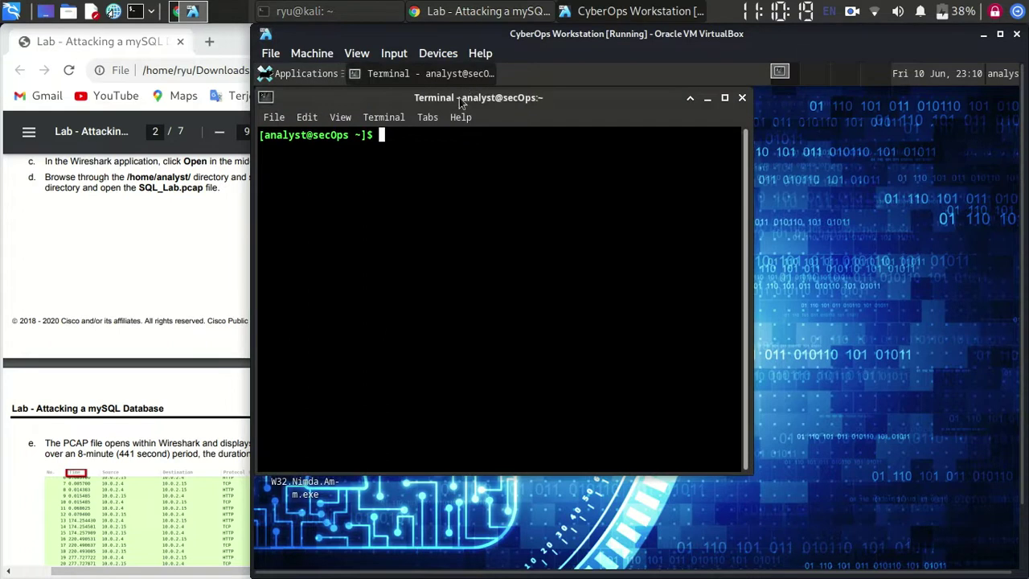
drag(476, 106, 521, 153)
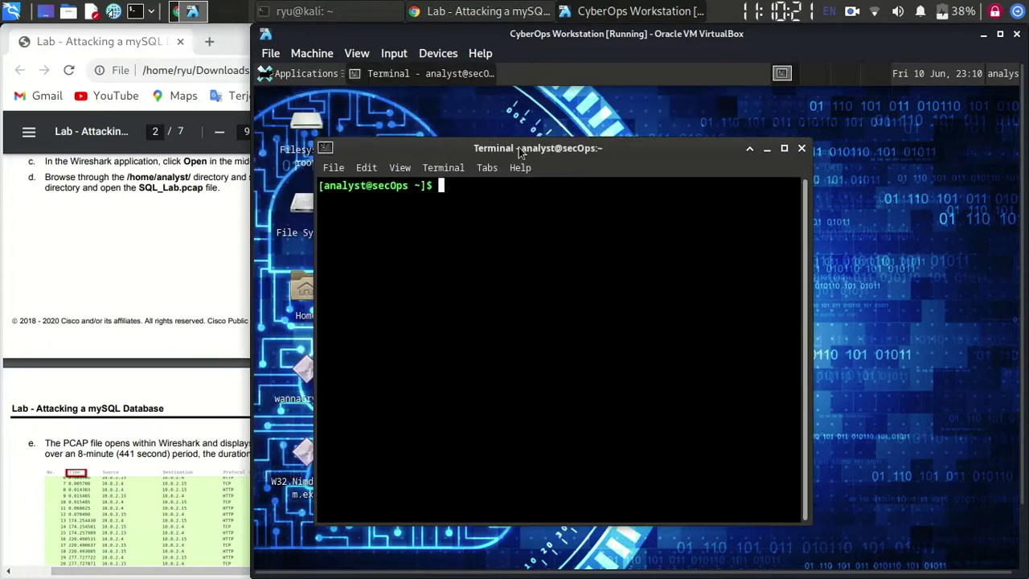
Step: List the home directory in the terminal, then change into lab.support.files and list its contents
text(ls)
key(Return)
text(cd la)
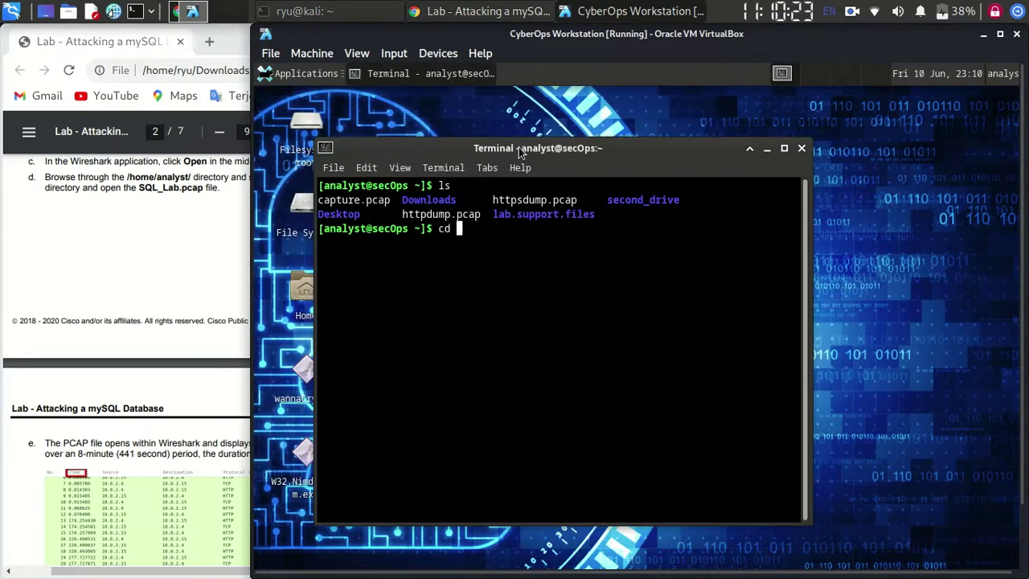
key(Tab)
key(Return)
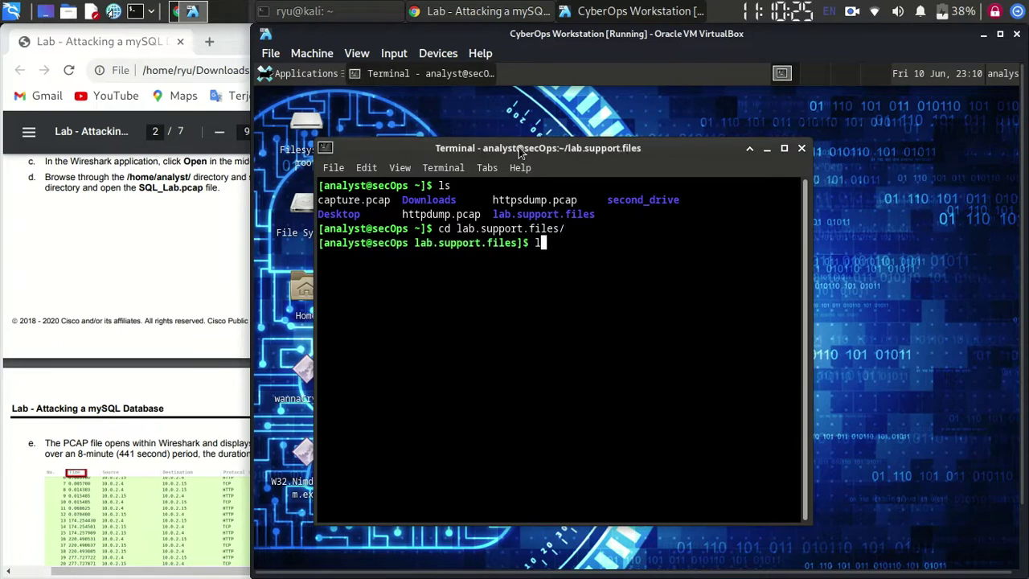
text(ls)
key(Return)
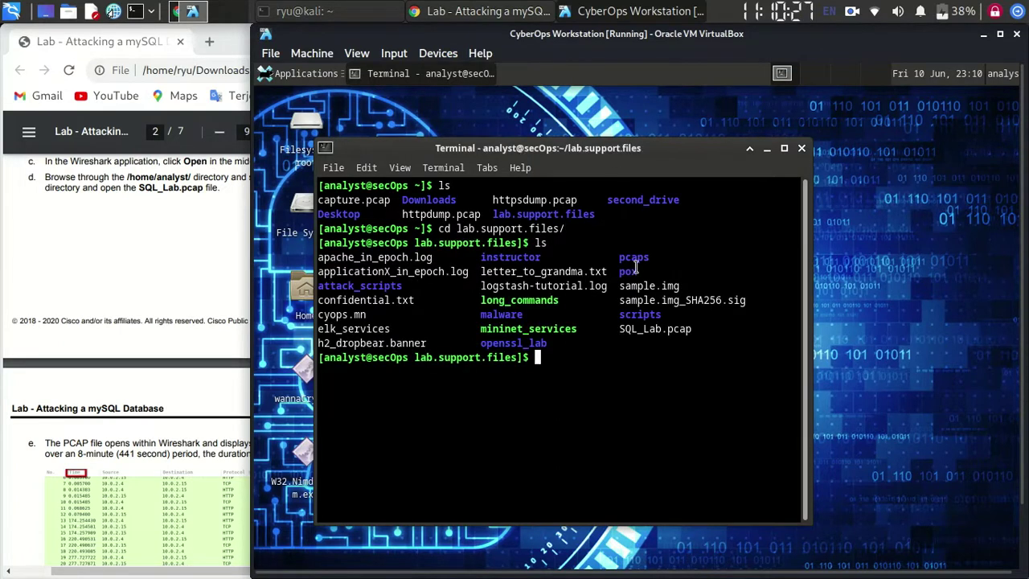
Step: Open the SQL_Lab.pcap capture in Wireshark from the terminal
double_click(641, 331)
click(631, 368)
text(wireshark SQL)
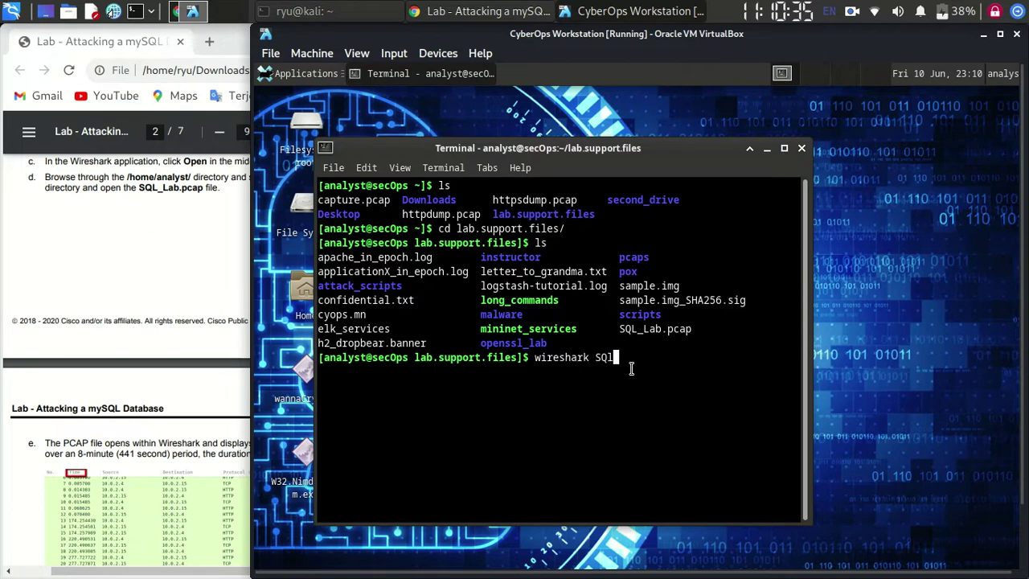
key(Tab)
key(Return)
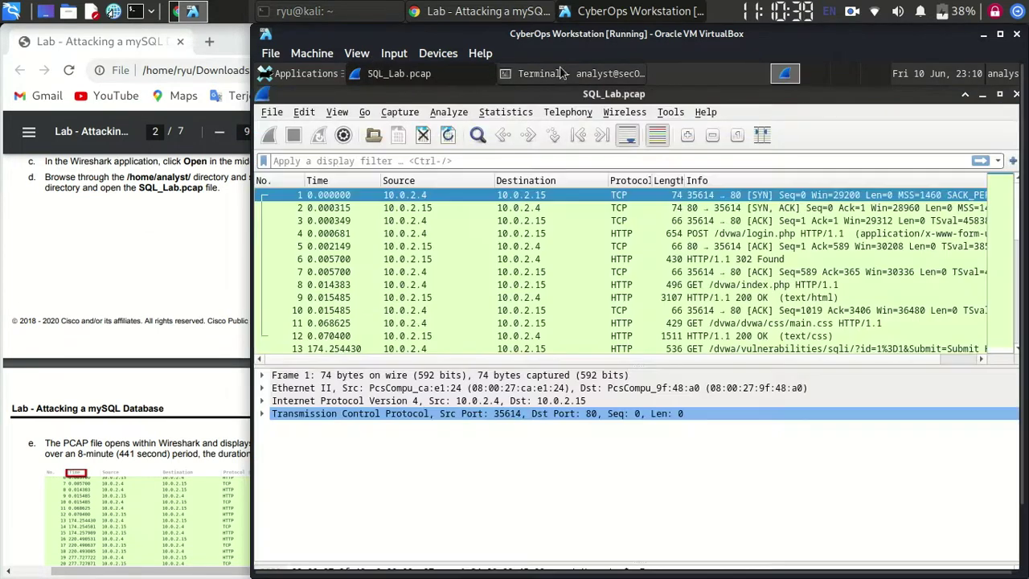
click(565, 76)
click(565, 76)
Step: Read the lab guide's question about the two IP addresses involved and examine the capture's source and destination columns for them
click(124, 418)
scroll(124, 418, down, 2)
scroll(126, 418, up, 3)
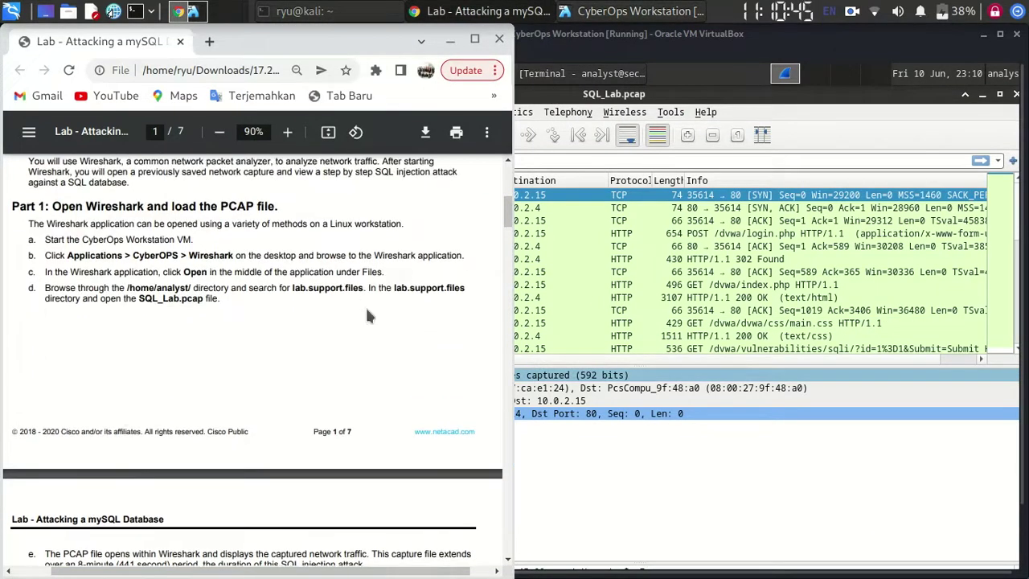
scroll(366, 316, down, 5)
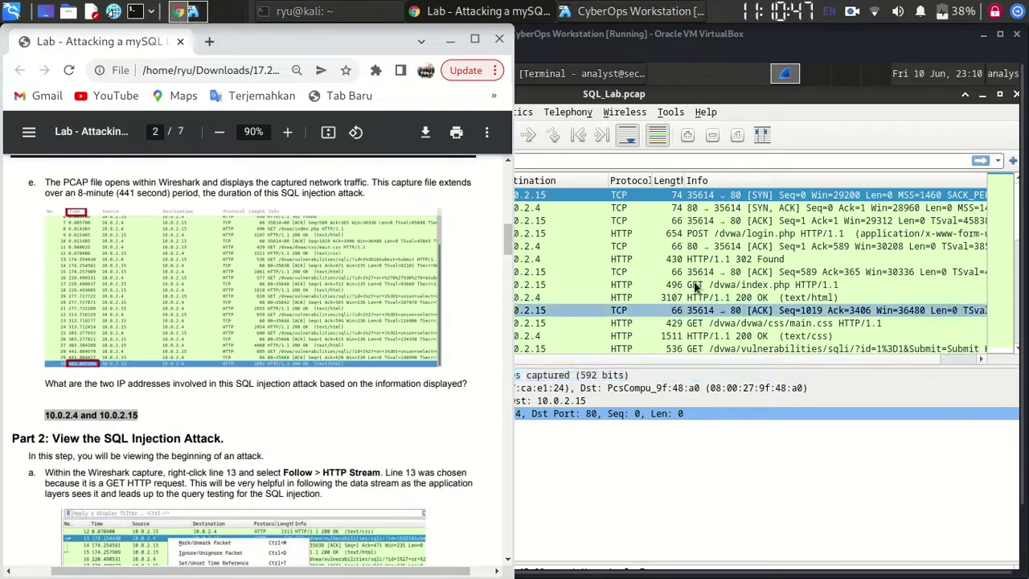
click(724, 259)
click(405, 195)
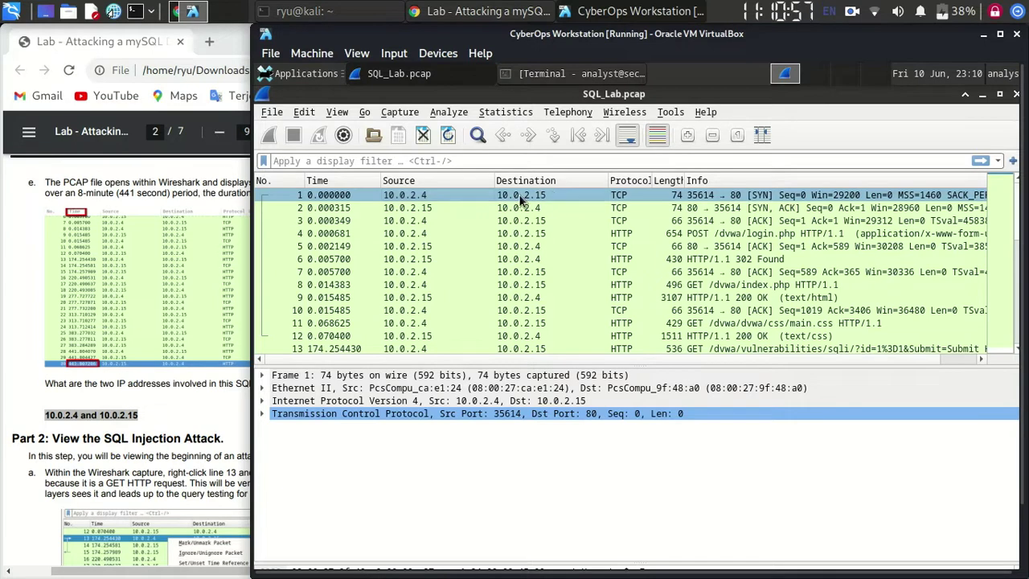
click(546, 209)
click(476, 262)
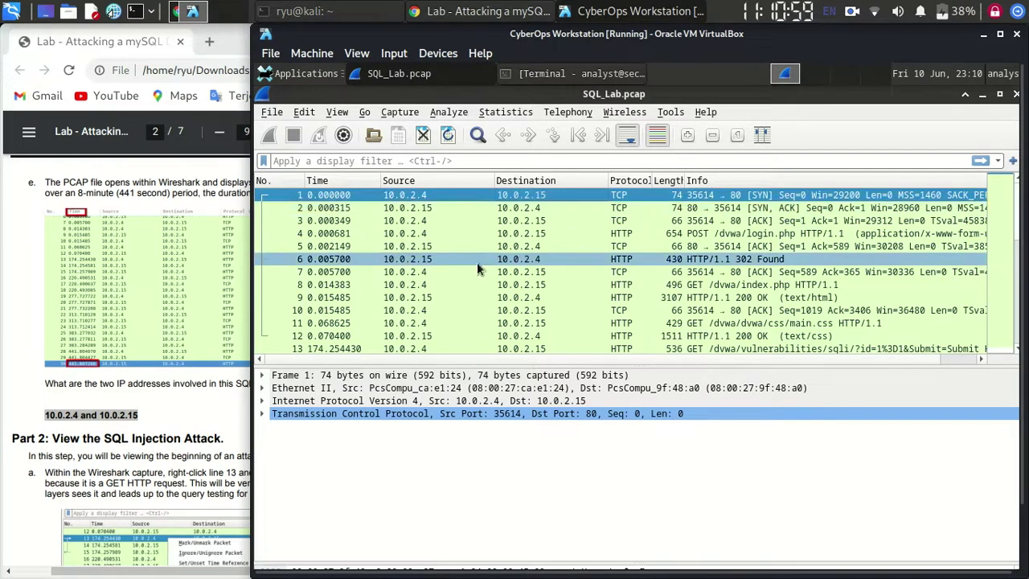
Step: Consult Part 2 of the lab guide and follow the HTTP stream of packet 13 in the capture
click(158, 308)
scroll(158, 307, down, 3)
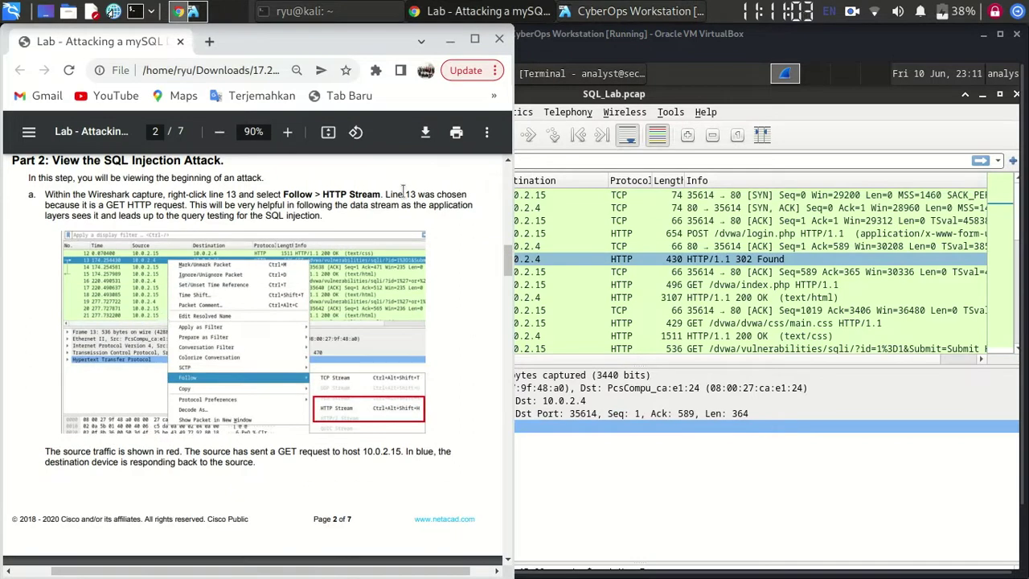
click(513, 221)
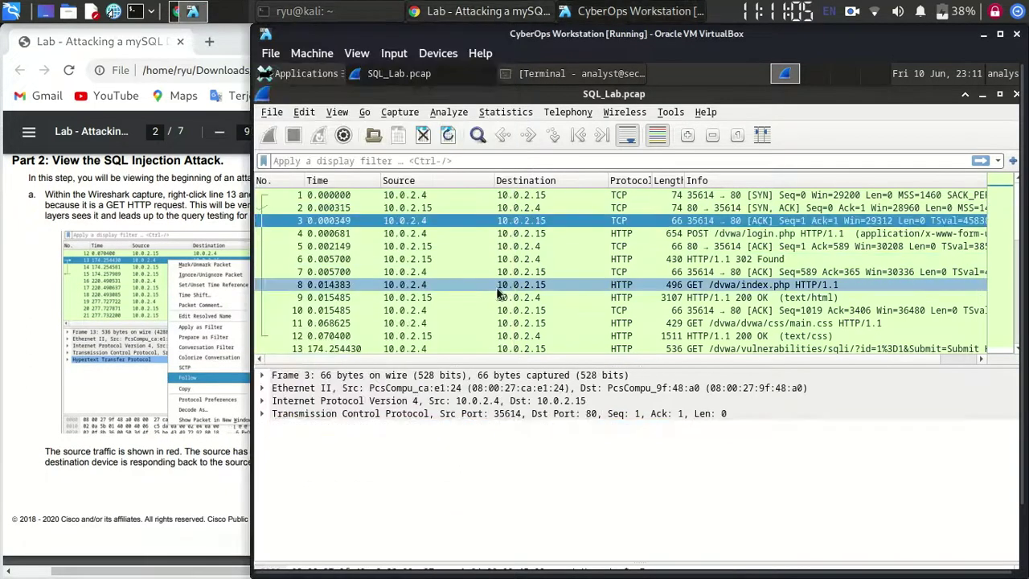
scroll(462, 334, down, 1)
click(432, 312)
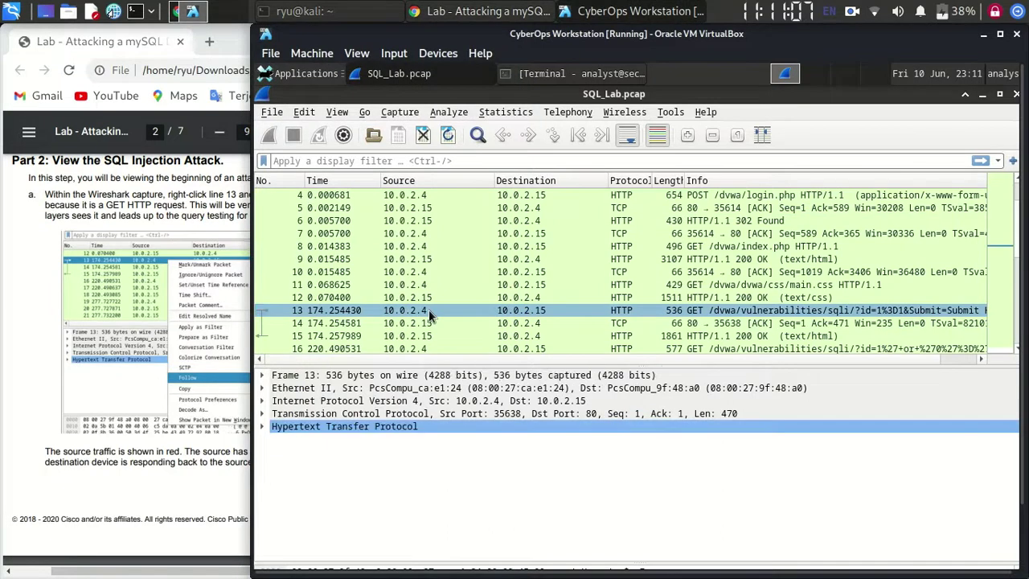
right_click(430, 316)
mouse_move(616, 306)
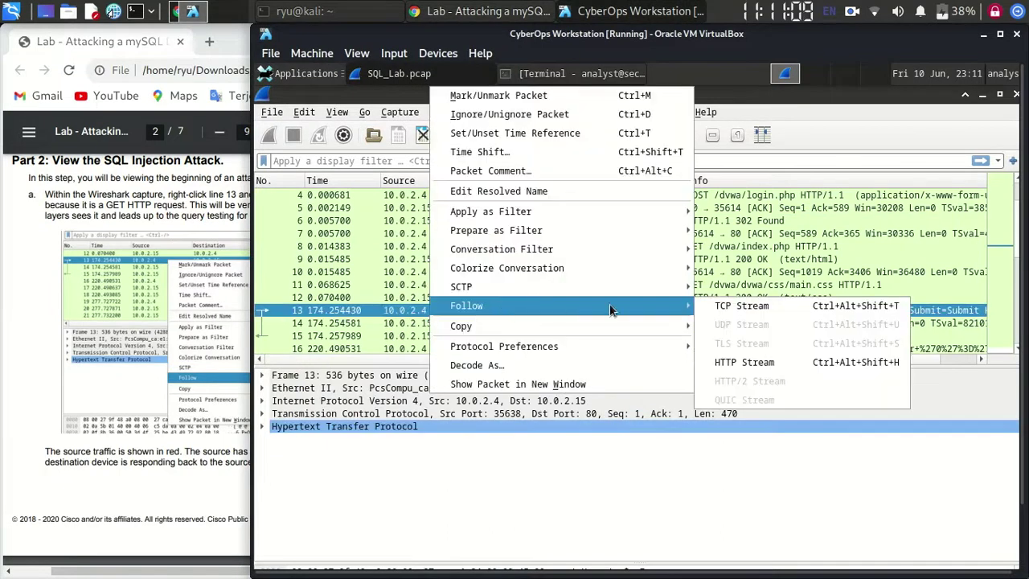
click(744, 362)
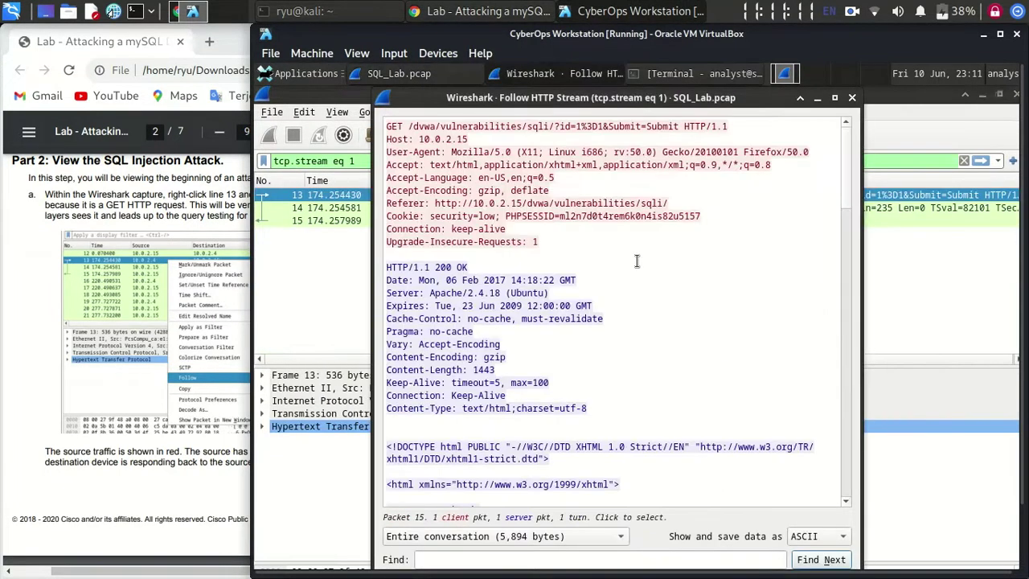
Step: Search packet 13's HTTP stream for 1=1
click(563, 563)
text(1=1)
key(Return)
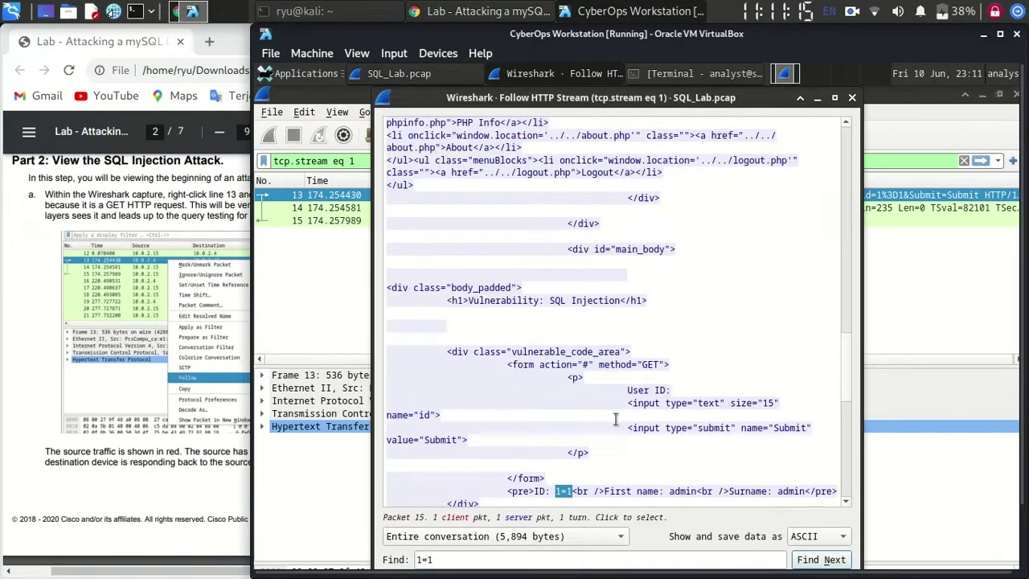
scroll(613, 424, down, 3)
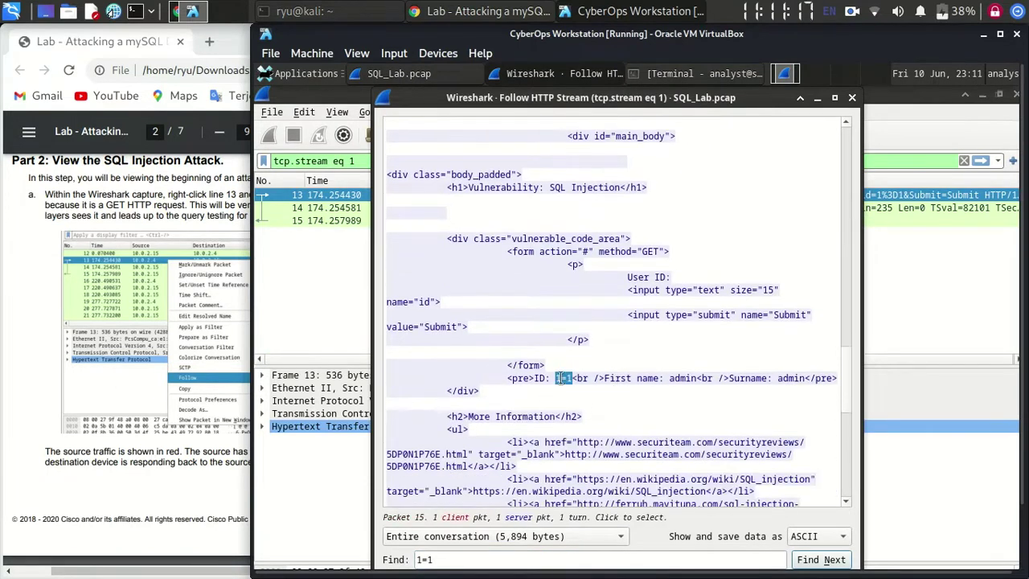
Step: Examine the 1=1 query and the first name and surname returned with it in the HTTP stream
click(552, 378)
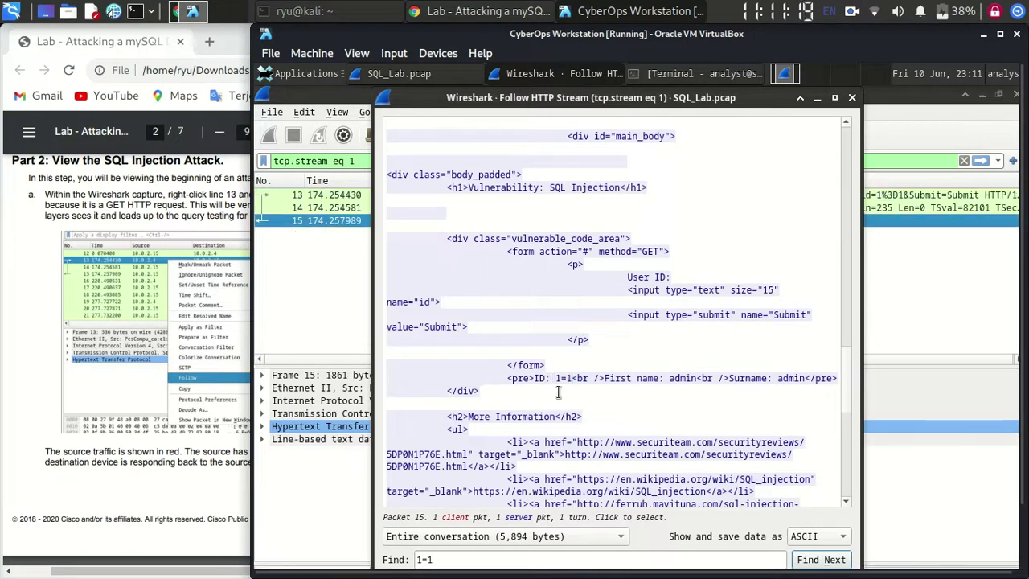
drag(555, 378, 576, 378)
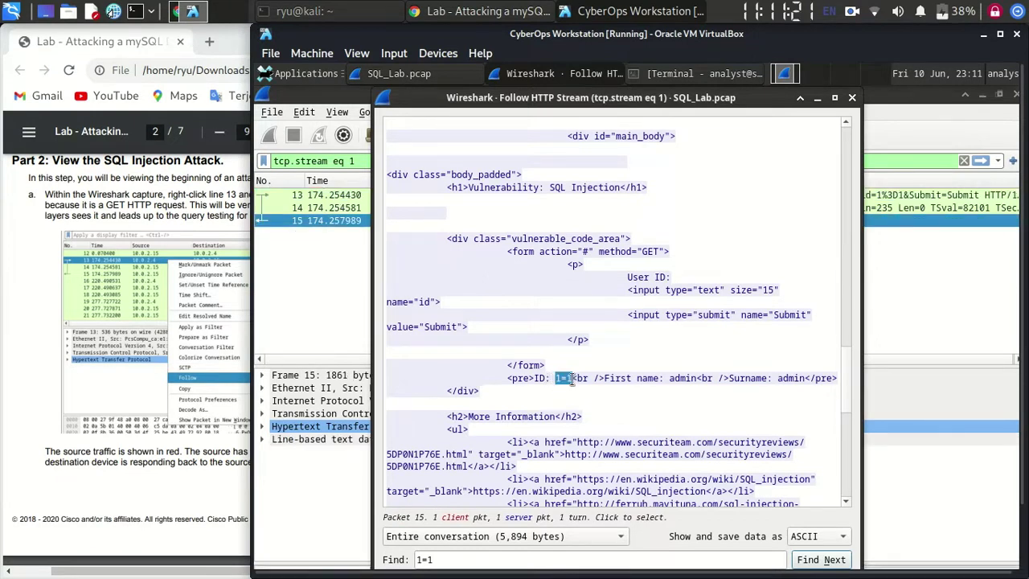
click(590, 381)
mouse_move(557, 378)
mouse_down()
mouse_move(578, 379)
mouse_move(568, 382)
mouse_up()
click(670, 363)
double_click(786, 377)
click(783, 336)
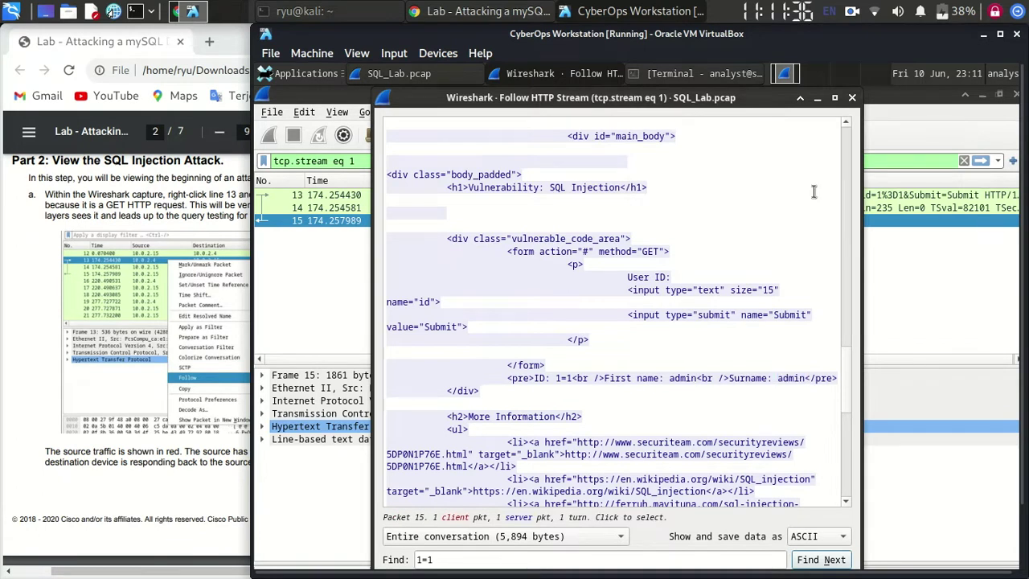
Step: Close the HTTP stream window, check Part 3 of the lab guide, and clear the tcp.stream eq 1 display filter
click(853, 98)
click(161, 438)
scroll(161, 438, down, 10)
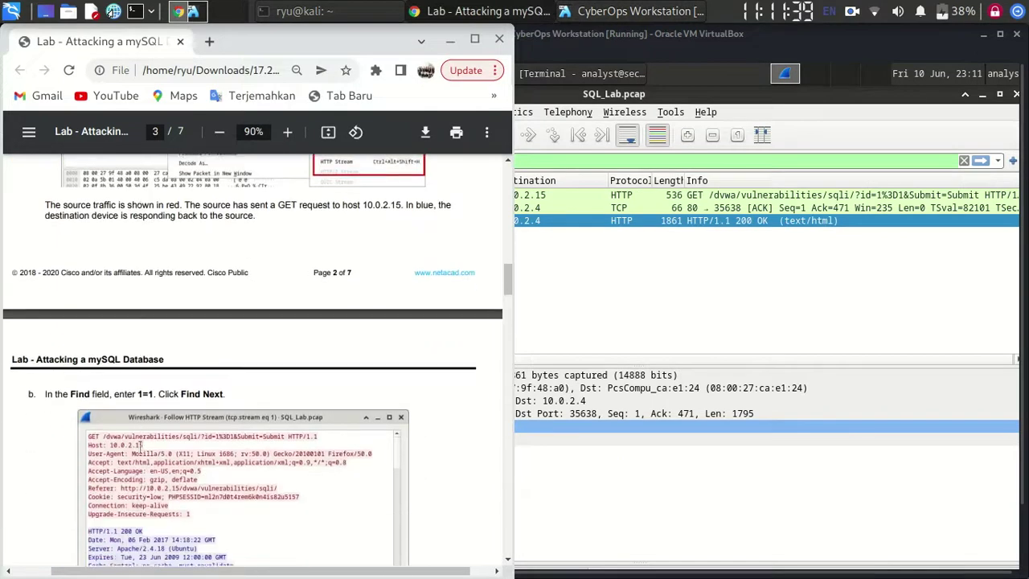
scroll(140, 448, down, 3)
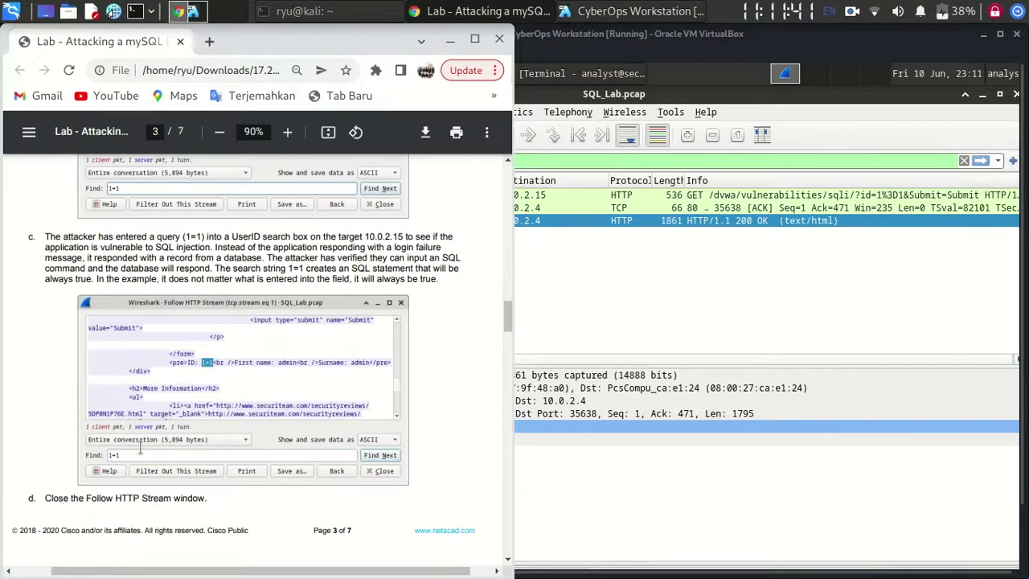
scroll(140, 448, down, 15)
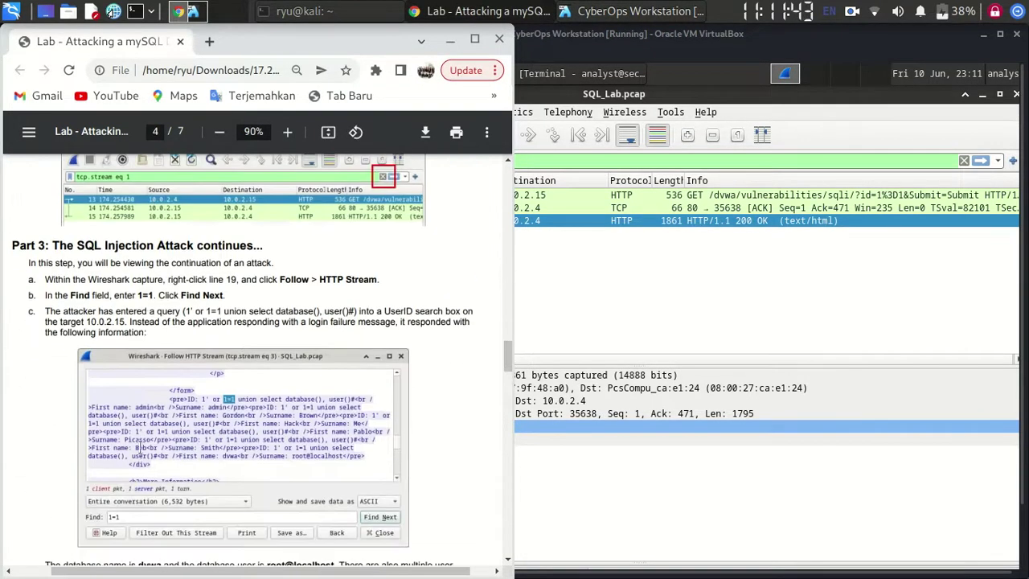
scroll(186, 299, down, 1)
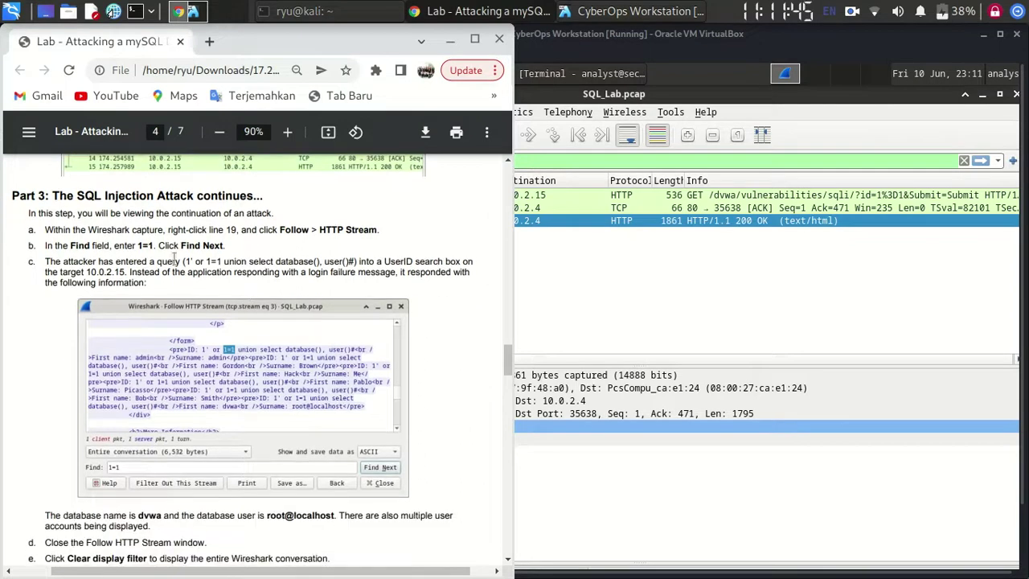
click(690, 196)
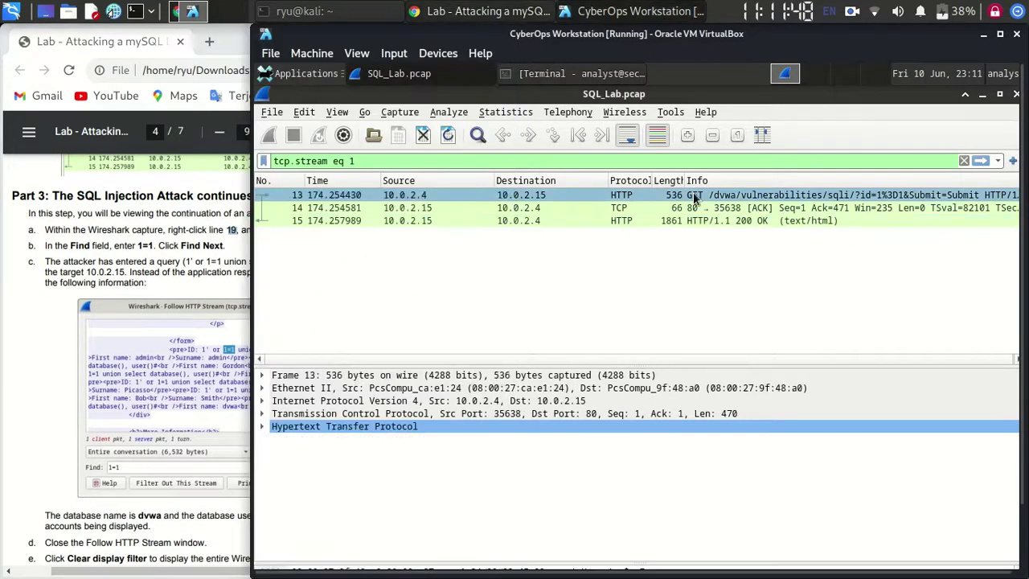
click(965, 160)
Step: Follow the HTTP stream of packet 19 in the full packet list
scroll(574, 290, down, 3)
scroll(574, 288, down, 2)
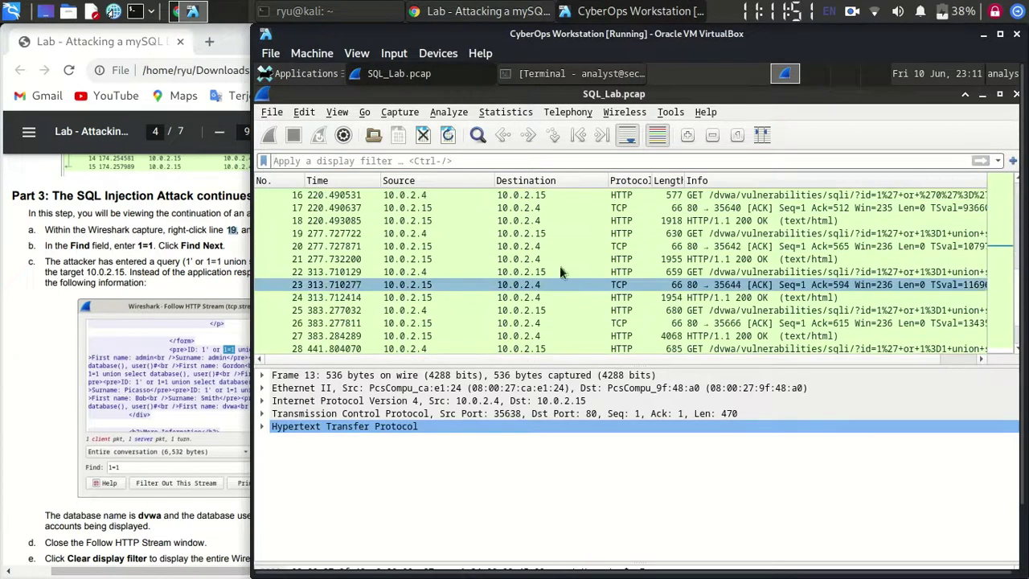
scroll(523, 283, up, 1)
click(459, 276)
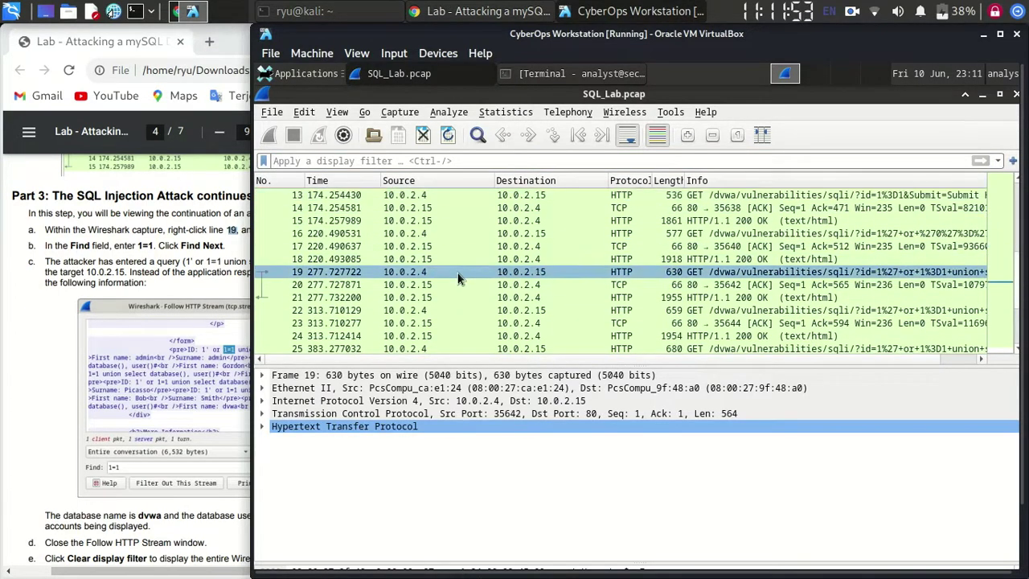
right_click(459, 274)
mouse_move(524, 501)
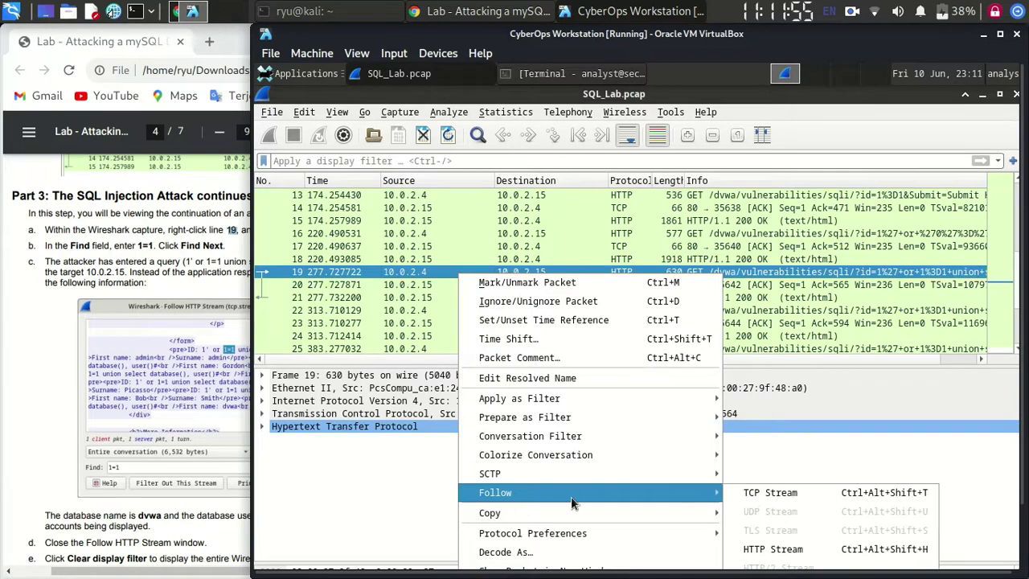
click(780, 549)
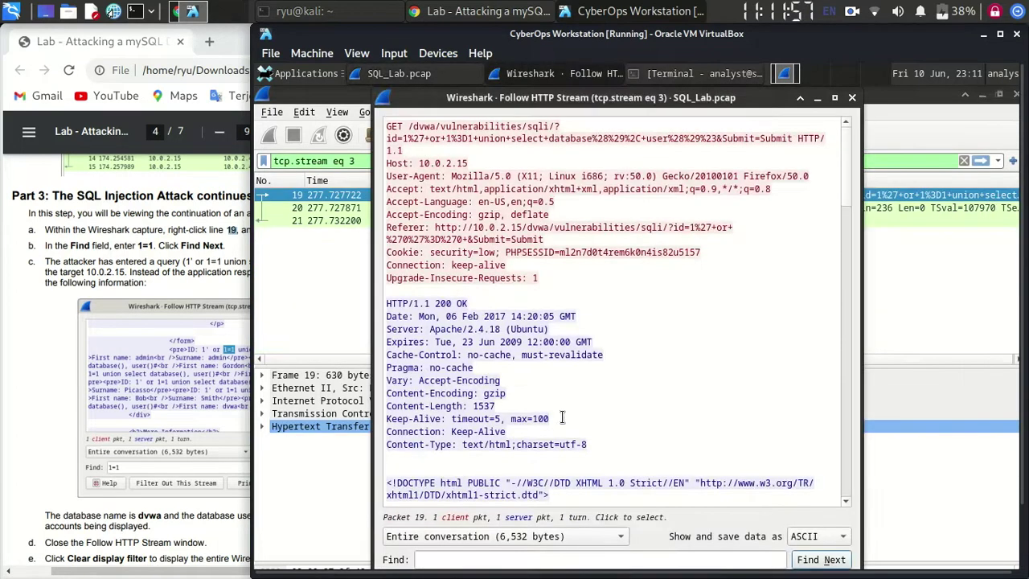
Step: Search packet 19's HTTP stream for 1=1
click(452, 558)
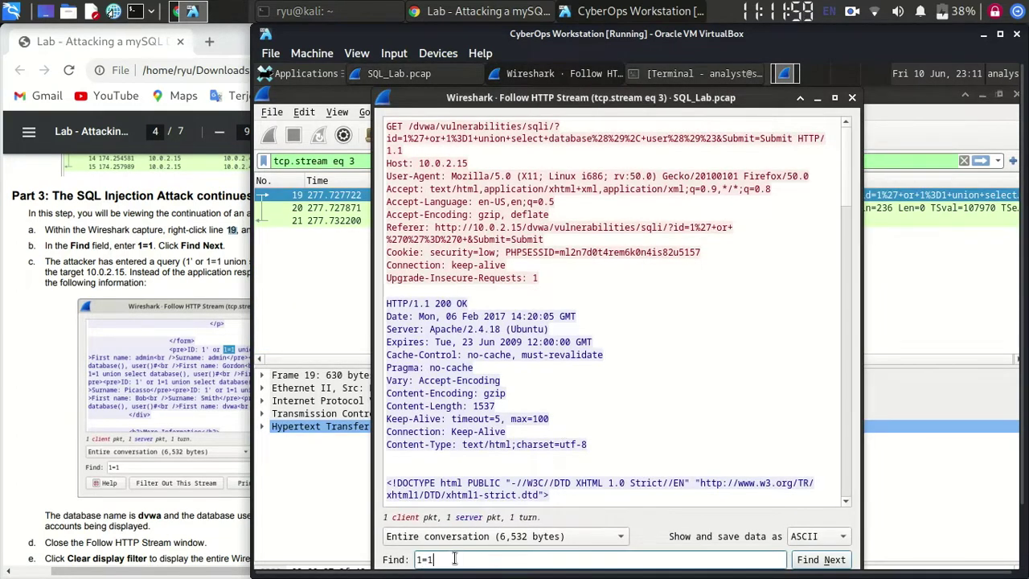
text(1=1)
key(Return)
scroll(503, 475, down, 3)
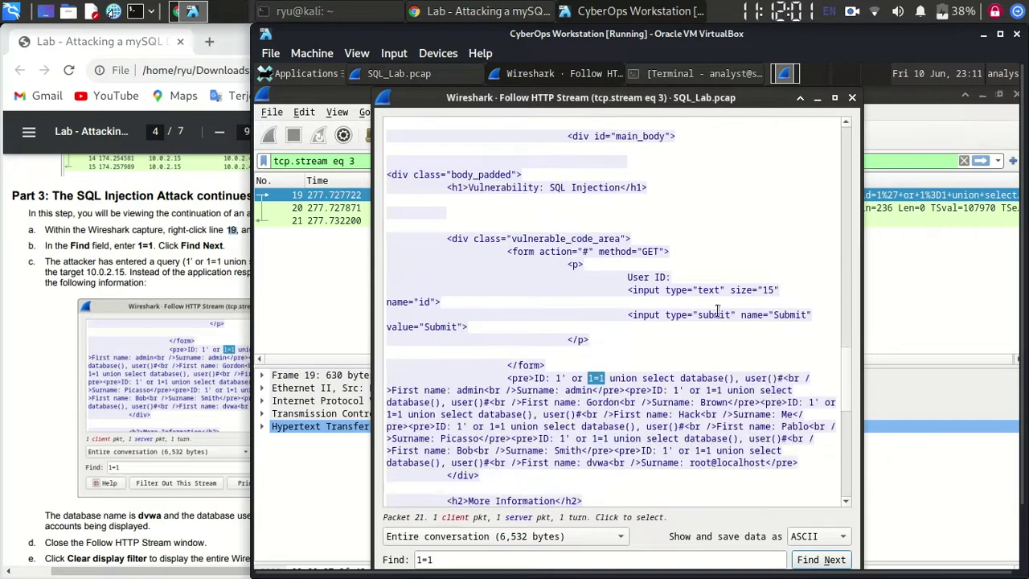
scroll(718, 312, down, 2)
Step: Examine the union select database(), user() query and the database name and database user returned in the final record
click(672, 300)
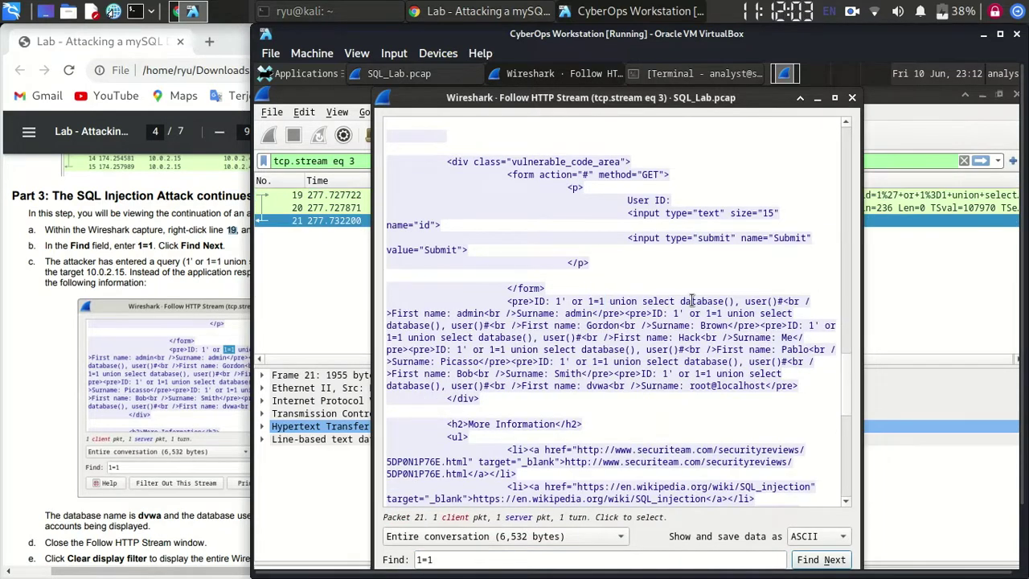
double_click(693, 301)
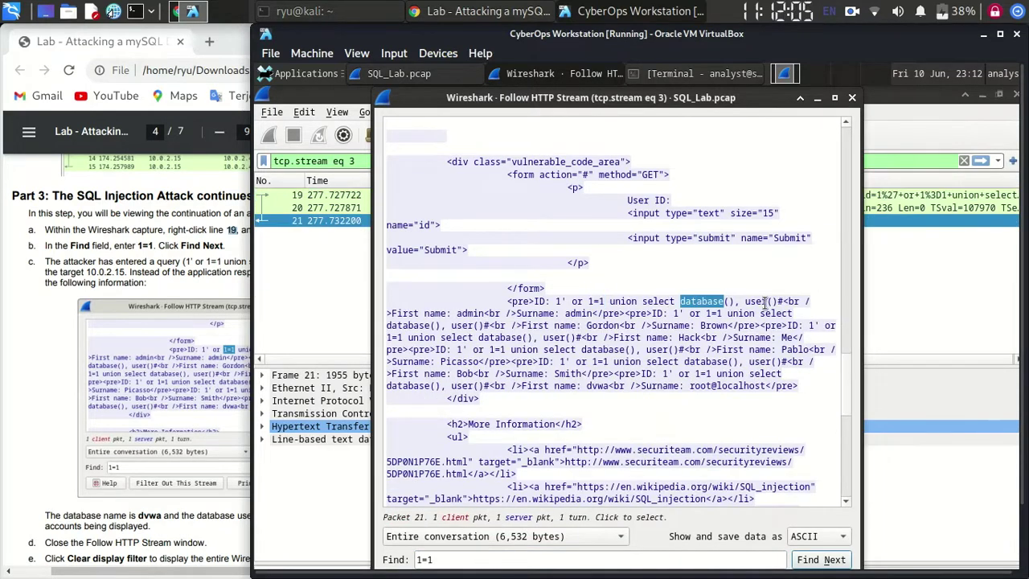
double_click(655, 301)
double_click(702, 302)
double_click(759, 301)
click(693, 303)
double_click(692, 304)
double_click(756, 302)
click(693, 295)
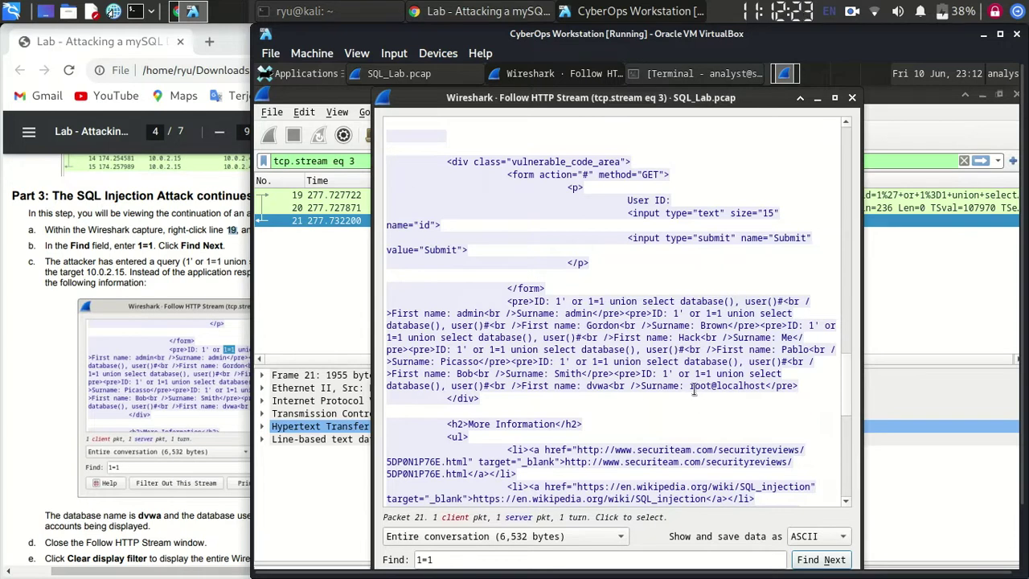
double_click(604, 386)
drag(689, 386, 765, 385)
click(621, 384)
Step: Check the query description in Part 3 of the lab guide, then close the HTTP stream window and clear the tcp.stream eq 3 filter
click(183, 273)
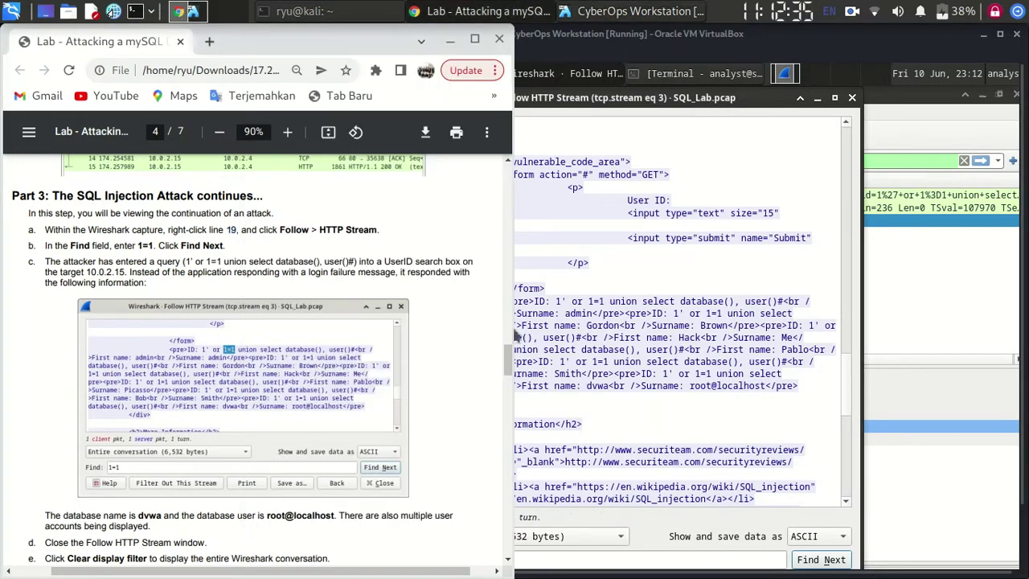
click(707, 250)
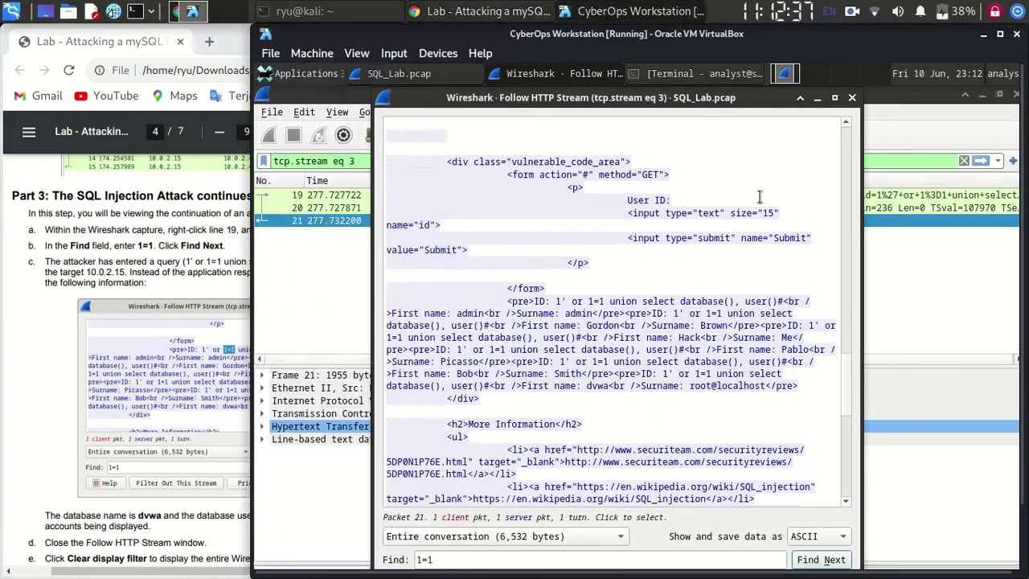
click(852, 98)
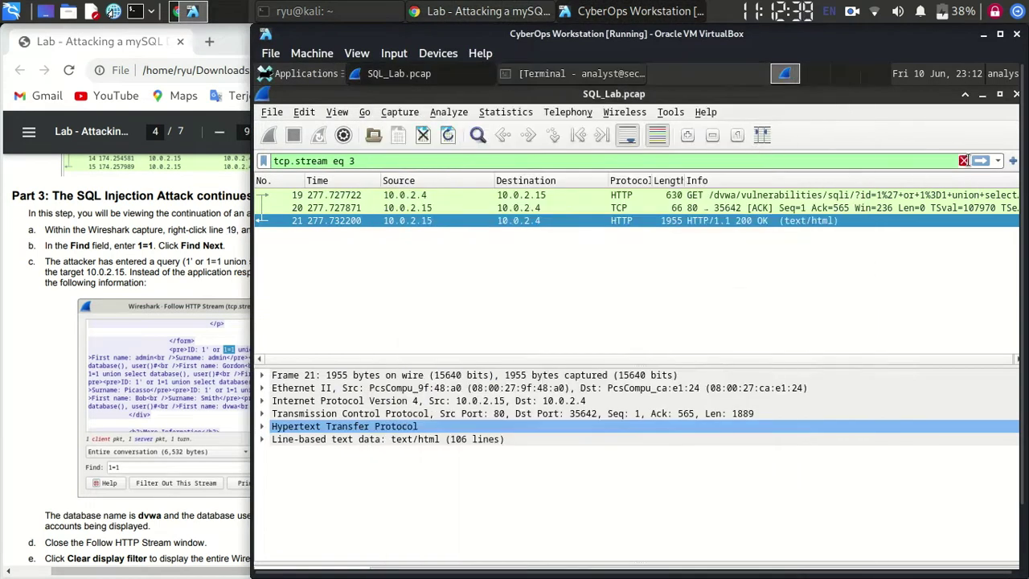
click(964, 160)
Step: Read Part 4 of the lab guide and follow the HTTP stream of packet 22
click(90, 483)
scroll(189, 388, down, 8)
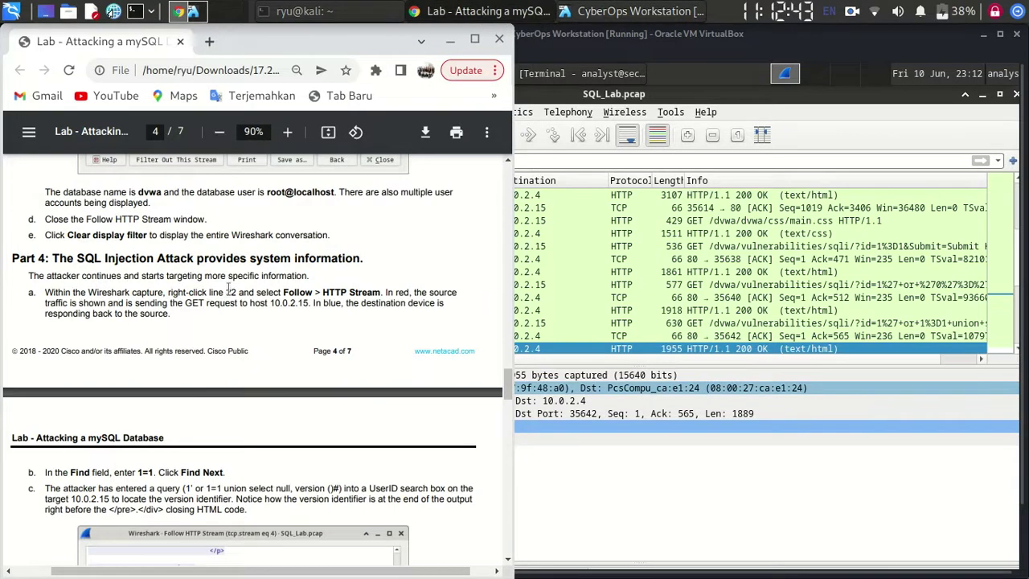
drag(208, 293, 240, 296)
click(638, 259)
scroll(639, 257, down, 2)
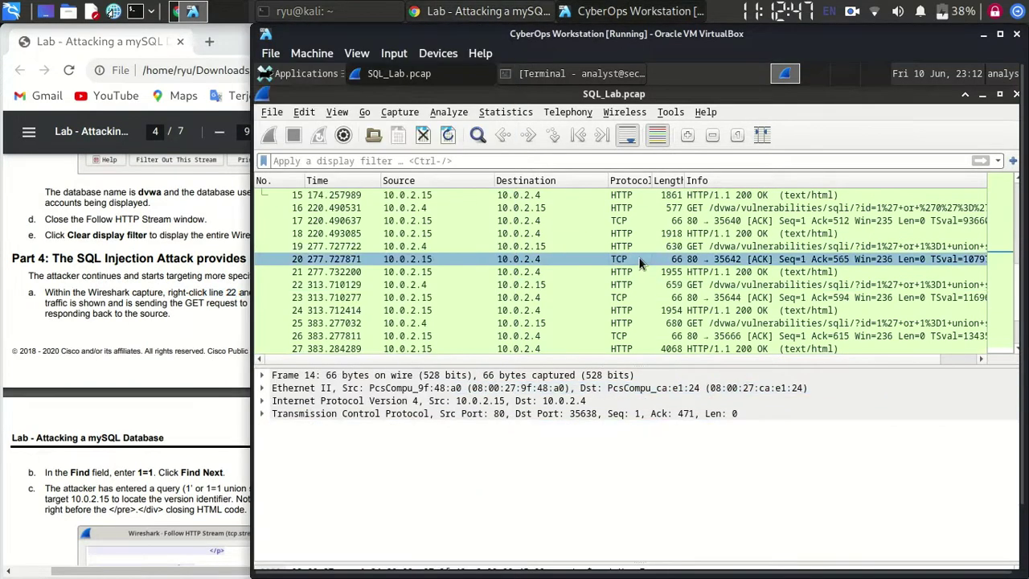
right_click(403, 285)
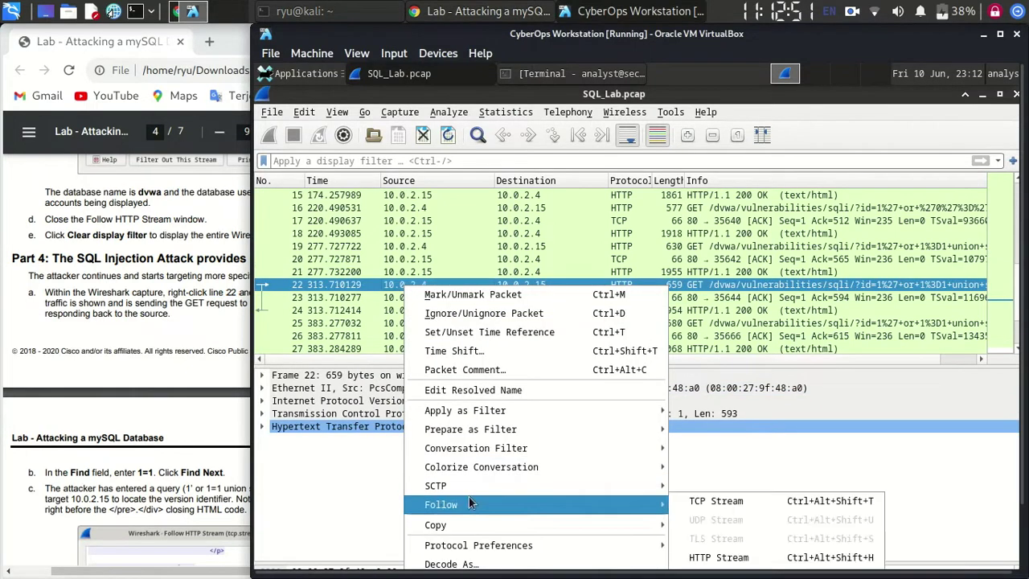
mouse_move(663, 494)
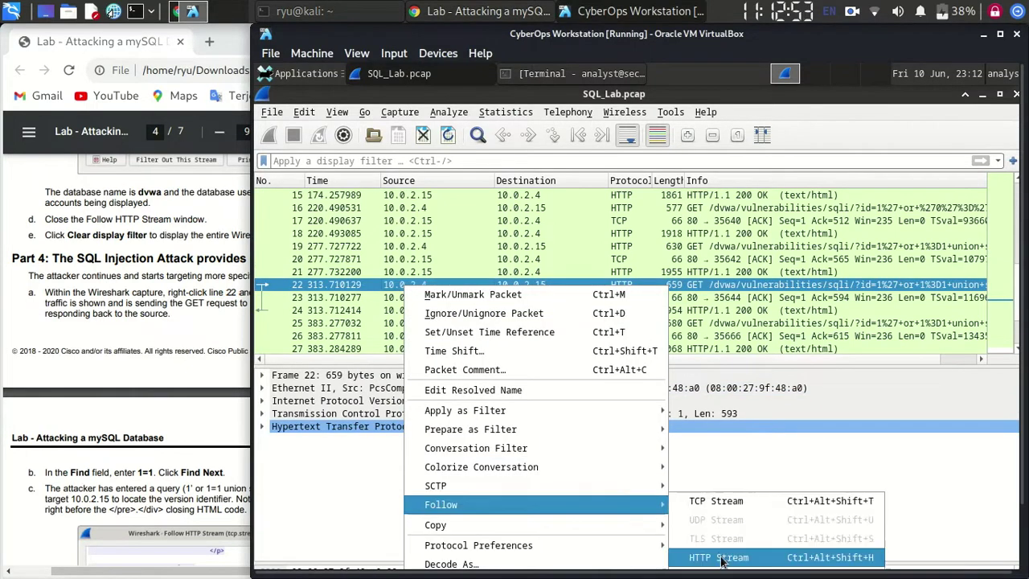
click(708, 555)
Step: Search packet 22's HTTP stream for 1=1
click(525, 559)
text(1=1)
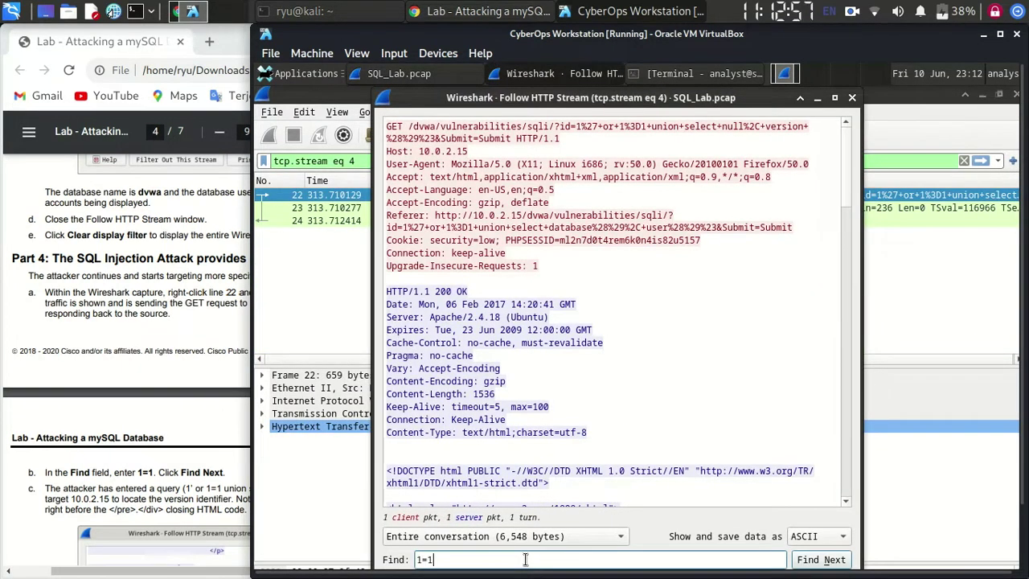
key(Return)
click(593, 434)
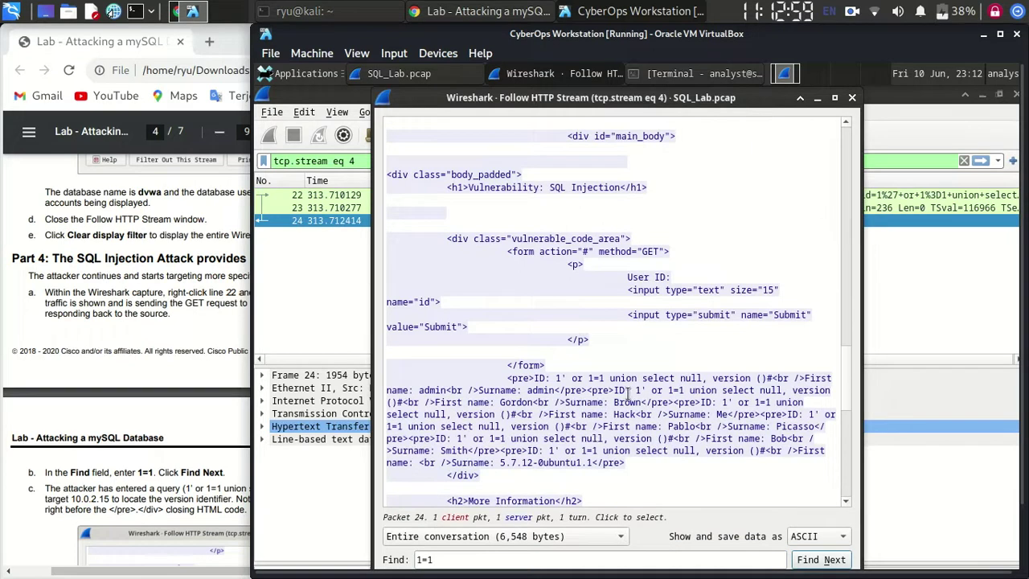
scroll(628, 392, down, 1)
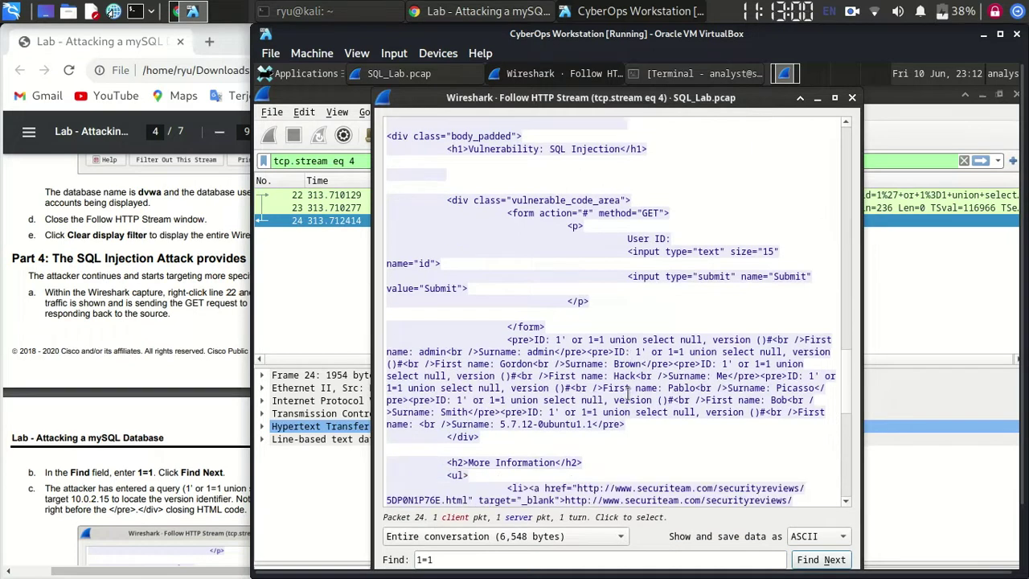
Step: Examine the union select null, version() query and the database version string returned at the end of the output
drag(712, 339, 766, 338)
click(735, 339)
click(766, 338)
drag(496, 424, 592, 423)
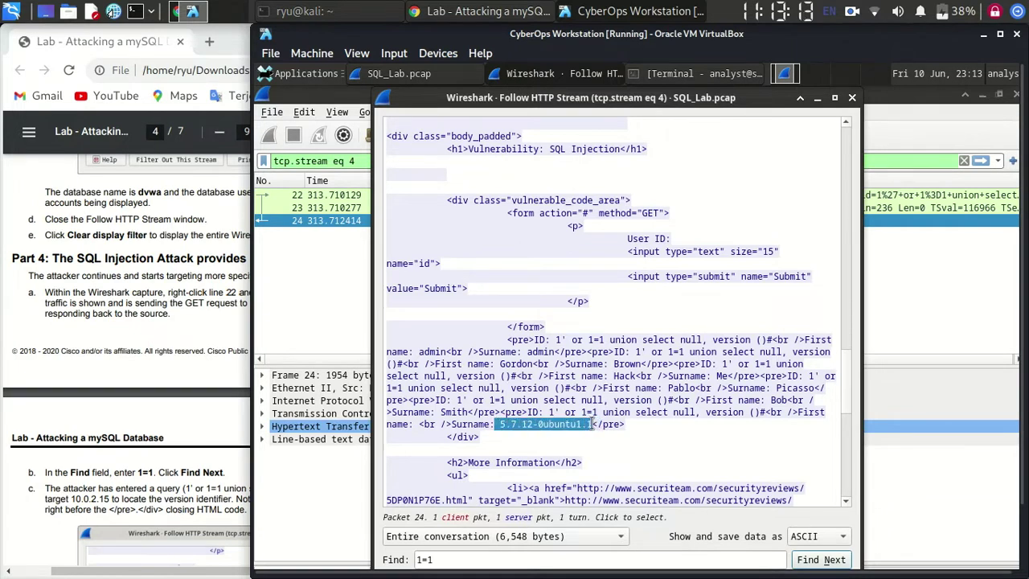
click(592, 424)
drag(500, 424, 593, 424)
click(592, 423)
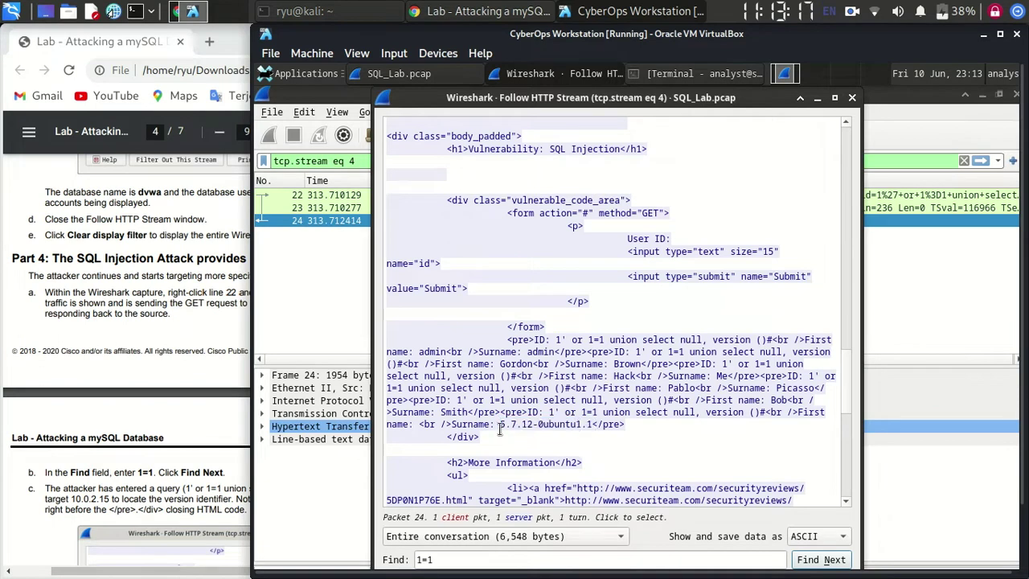
drag(499, 423, 595, 424)
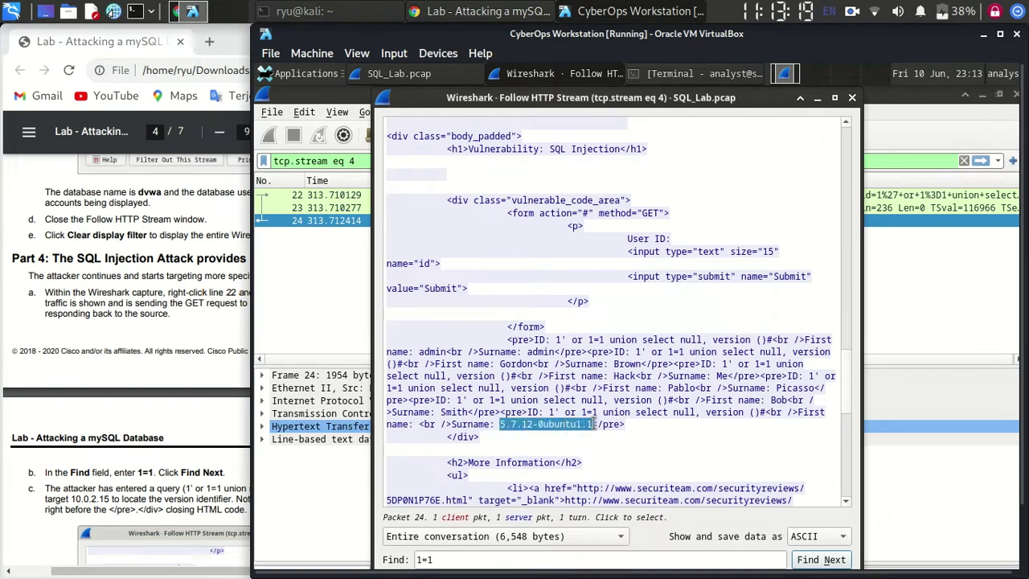
click(508, 430)
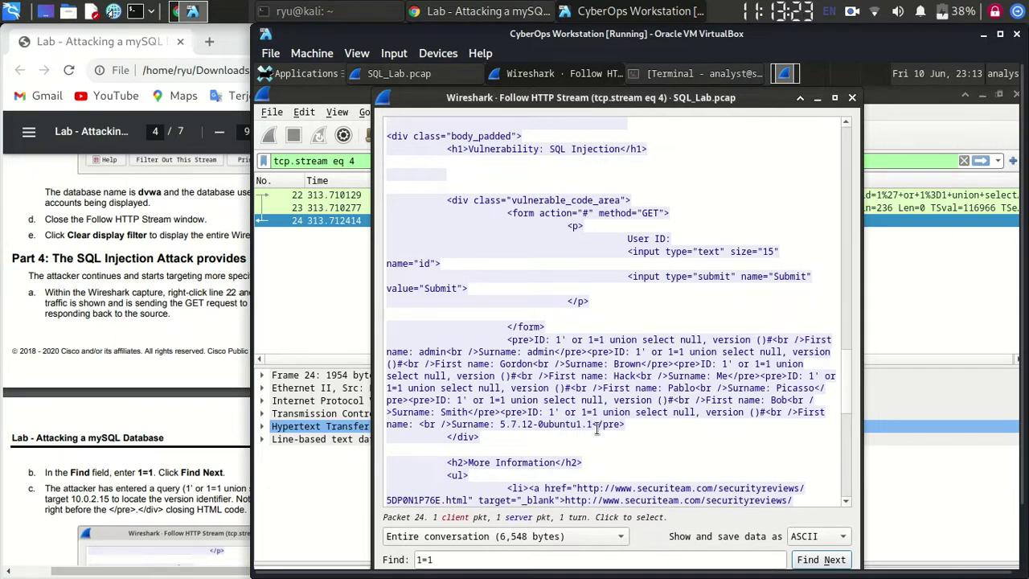
Step: Close the HTTP stream window, clear the tcp.stream eq 4 display filter, and read Part 5 of the lab guide
click(852, 98)
click(964, 161)
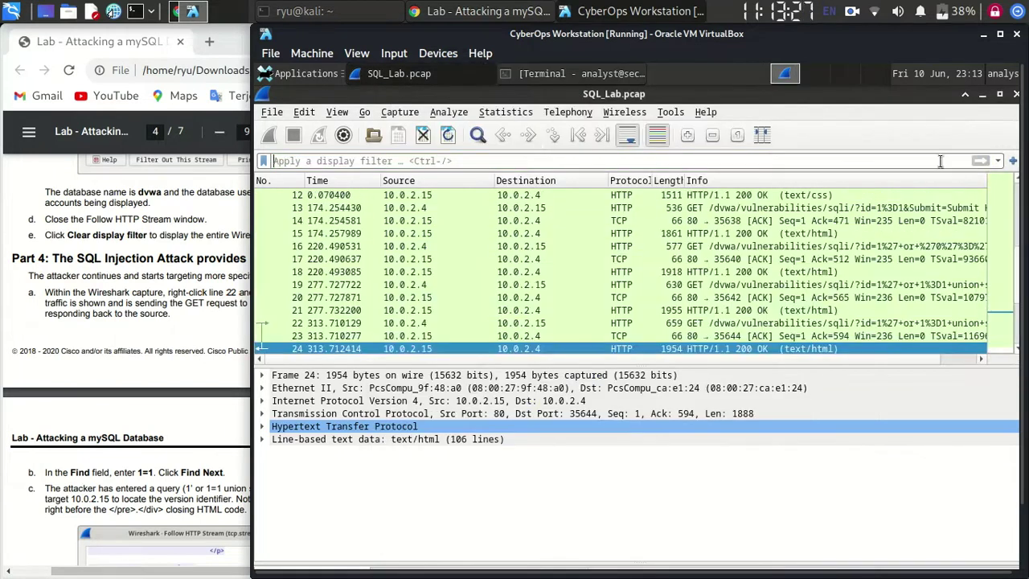
click(147, 405)
scroll(147, 404, down, 10)
scroll(147, 405, down, 3)
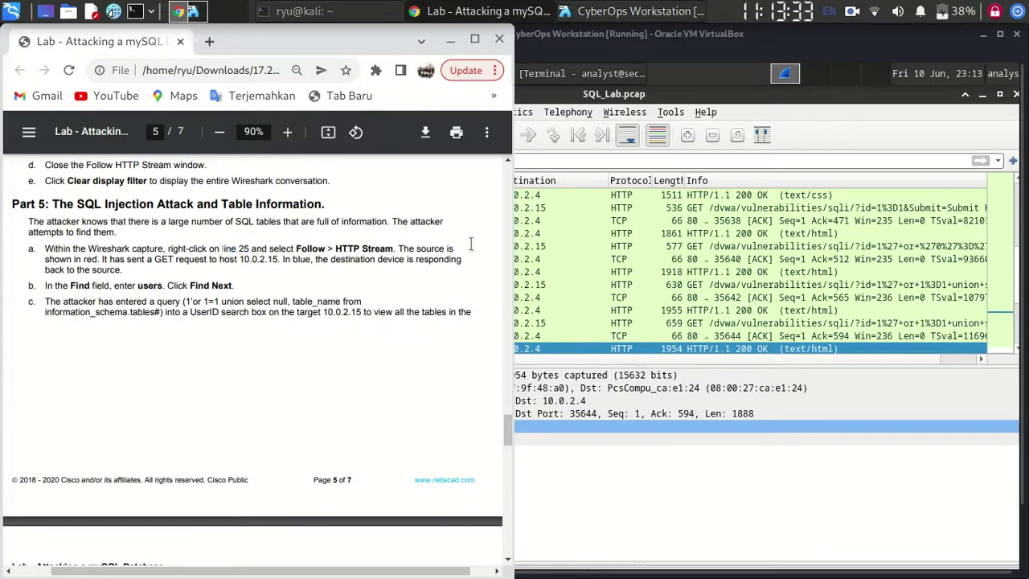
Step: Follow the HTTP stream of packet 25 in the full packet list
click(566, 256)
scroll(566, 255, down, 2)
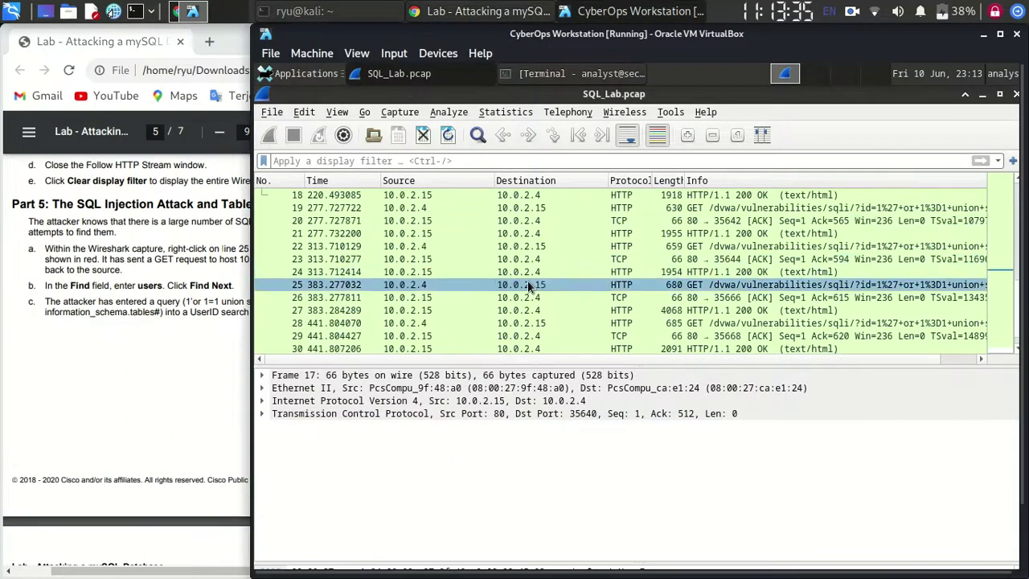
click(527, 284)
right_click(527, 285)
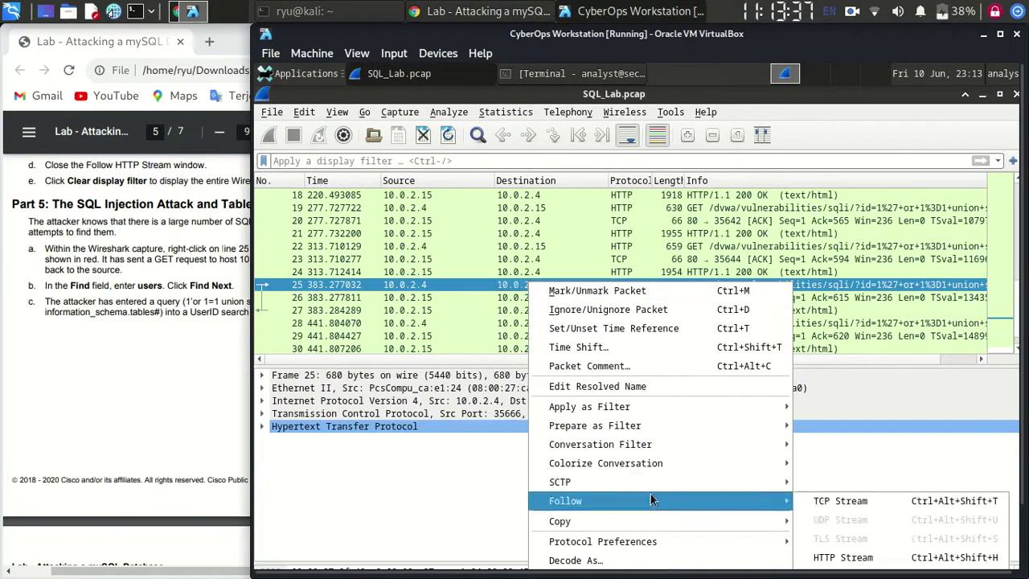
mouse_move(651, 500)
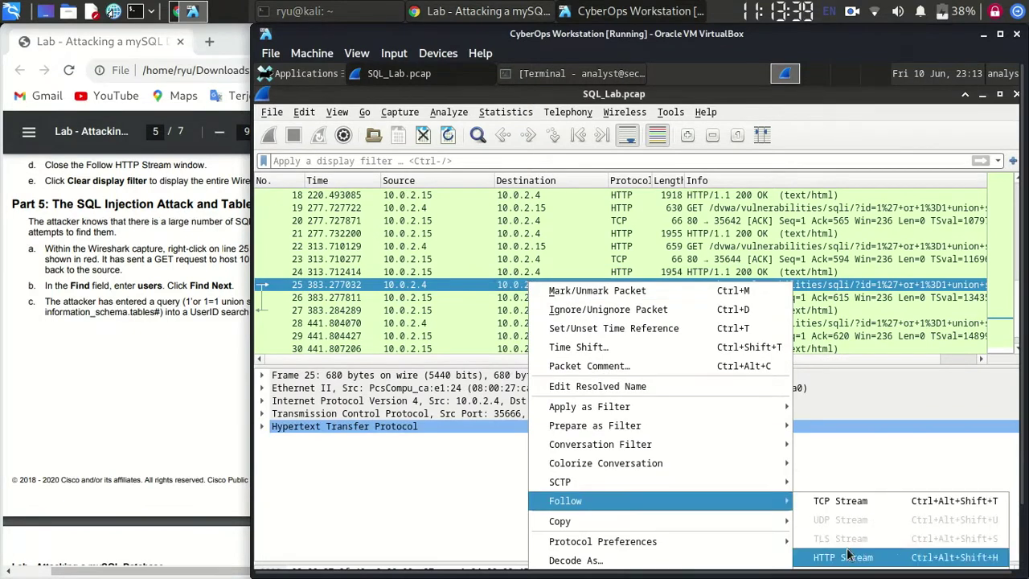
click(848, 556)
Step: Search packet 25's HTTP stream for 1=1
click(496, 560)
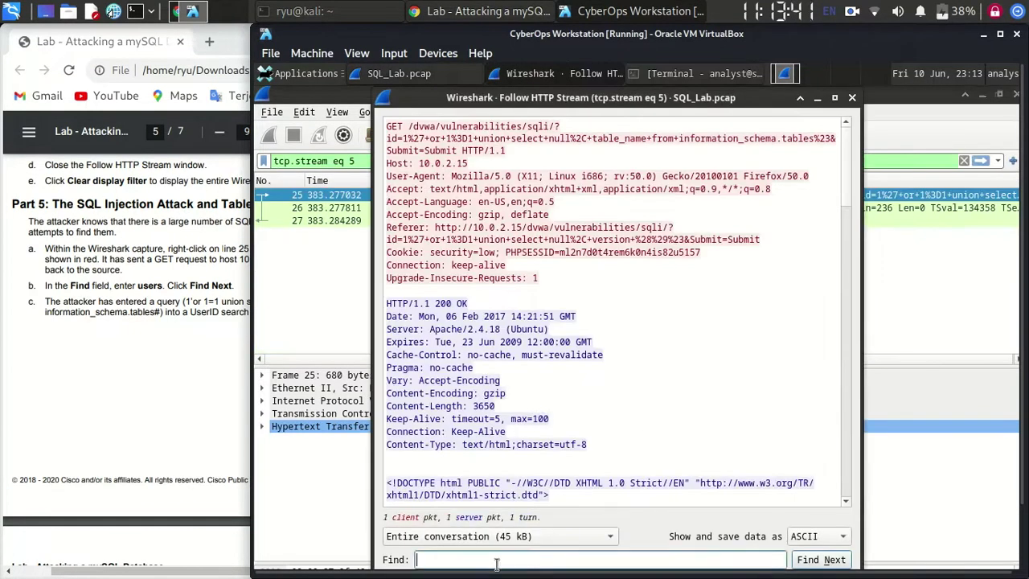
text(1=1)
key(Return)
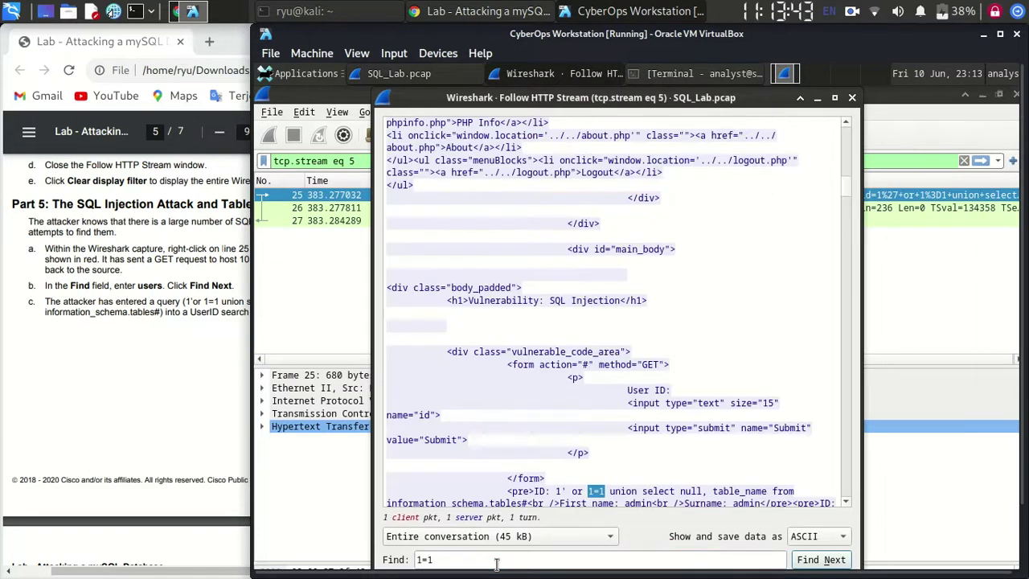
click(627, 387)
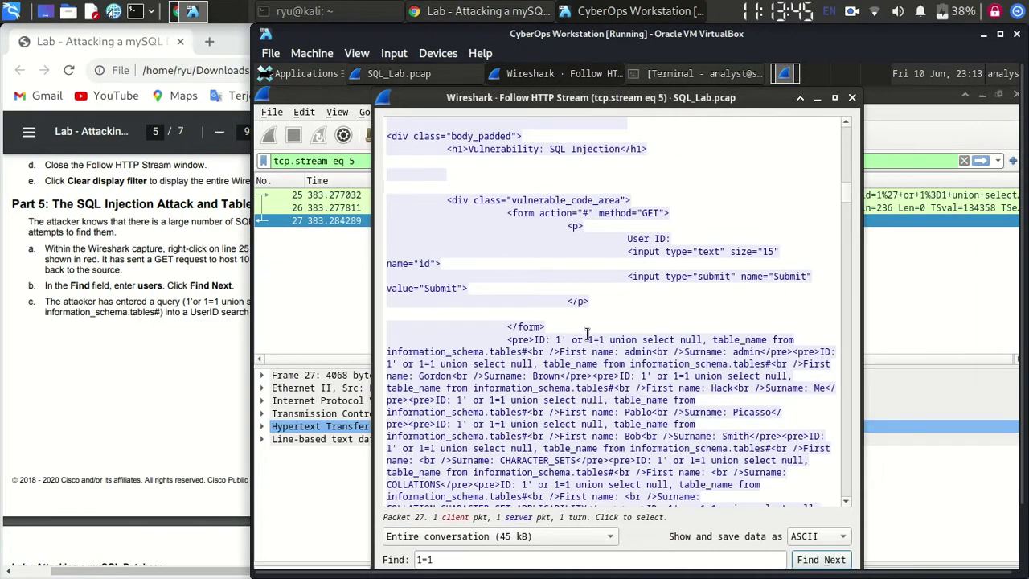
Step: Examine the union select null, table_name from information_schema.tables query in packet 25's HTTP stream
drag(589, 342, 699, 337)
double_click(712, 339)
click(805, 339)
drag(401, 351, 523, 352)
click(524, 352)
drag(712, 339, 769, 339)
click(715, 339)
drag(508, 351, 388, 351)
click(434, 351)
scroll(434, 352, down, 1)
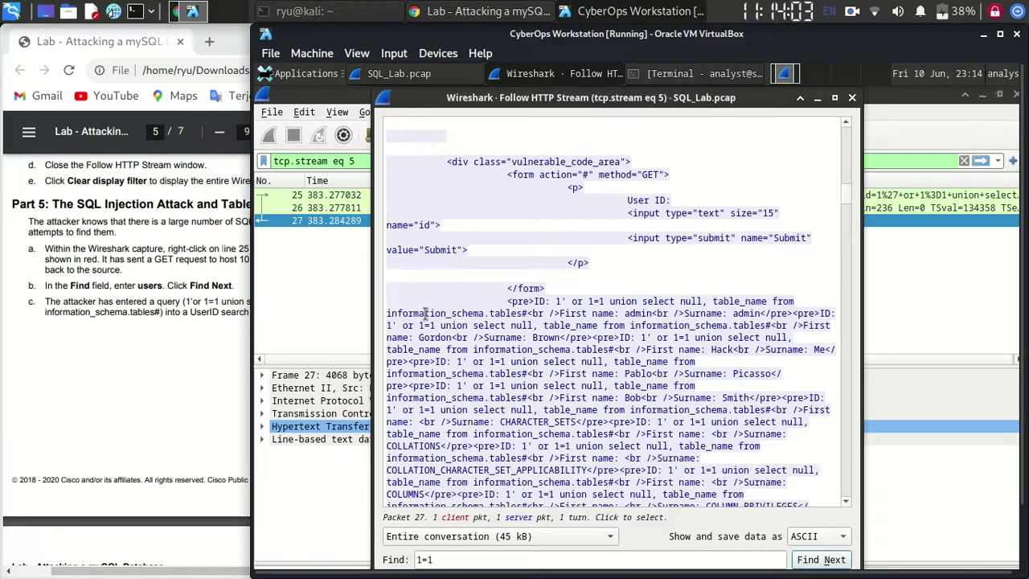
double_click(424, 313)
click(470, 295)
Step: Look through the returned table names and search packet 25's HTTP stream for users
scroll(479, 289, down, 4)
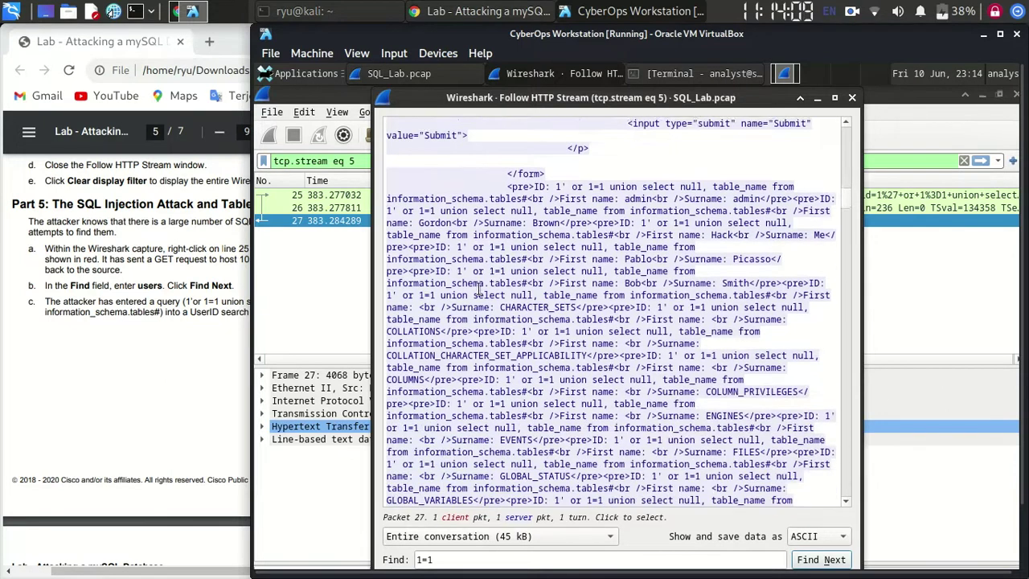
scroll(478, 290, up, 1)
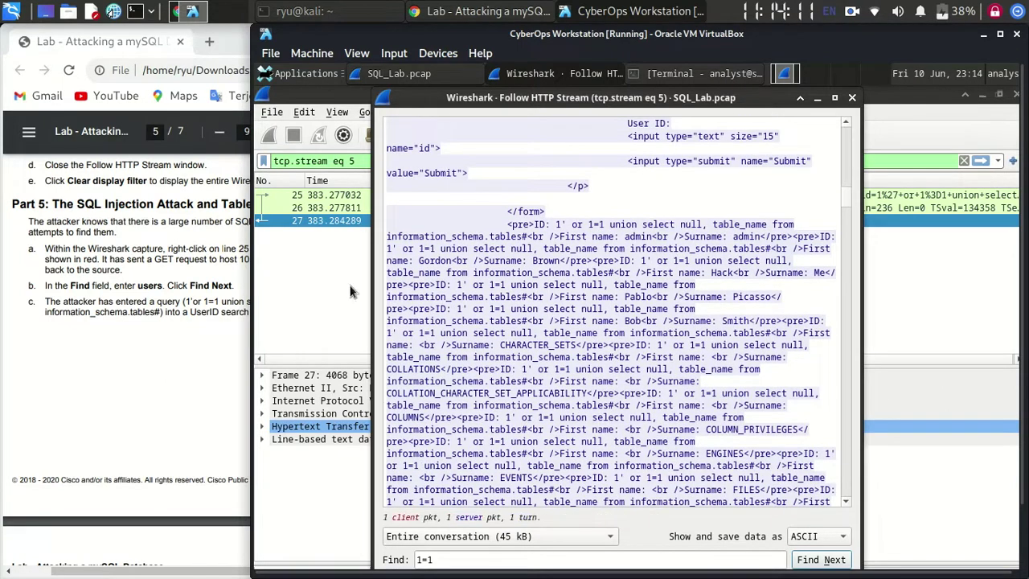
scroll(571, 291, down, 3)
scroll(571, 291, down, 9)
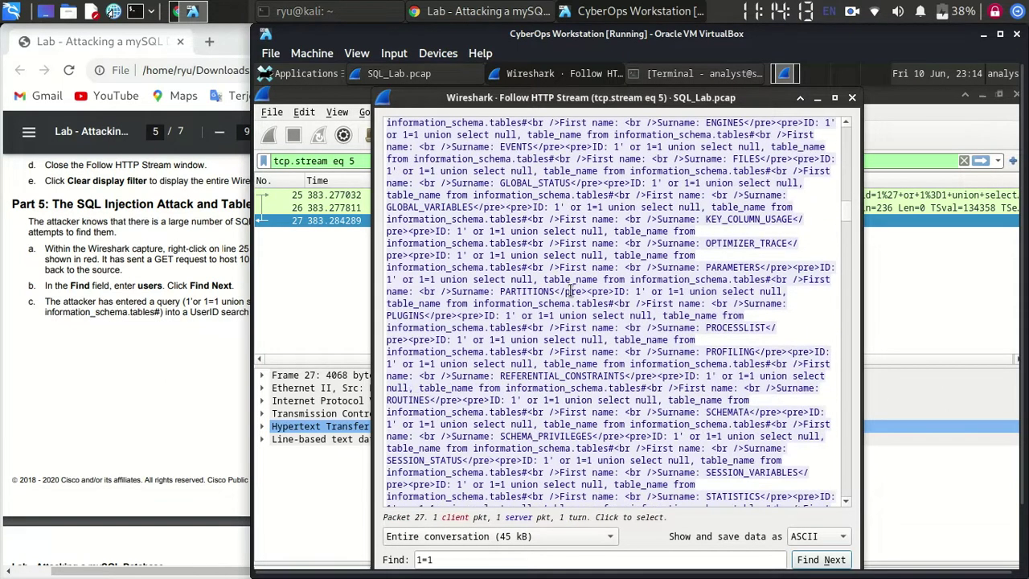
scroll(617, 355, down, 7)
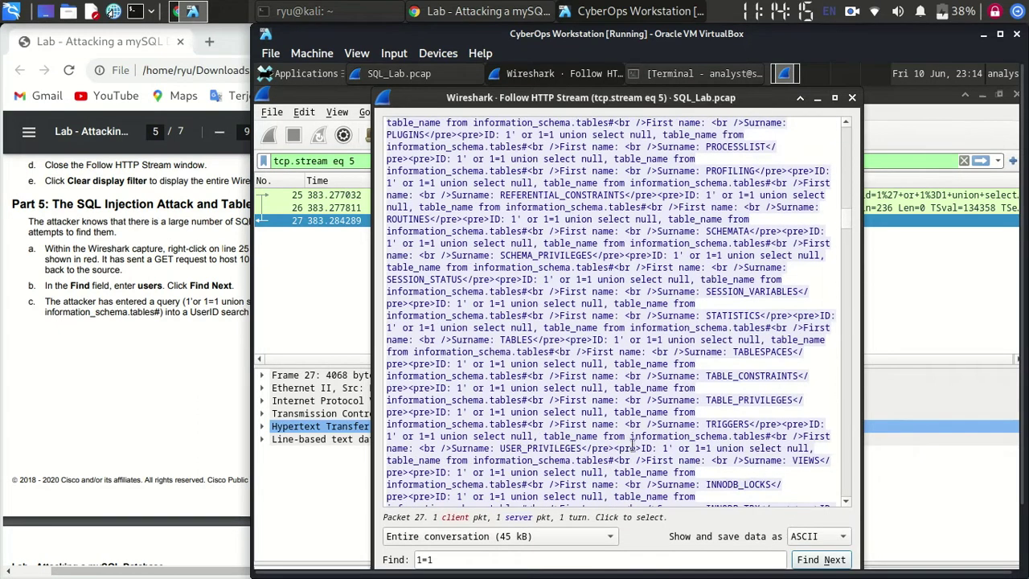
click(509, 560)
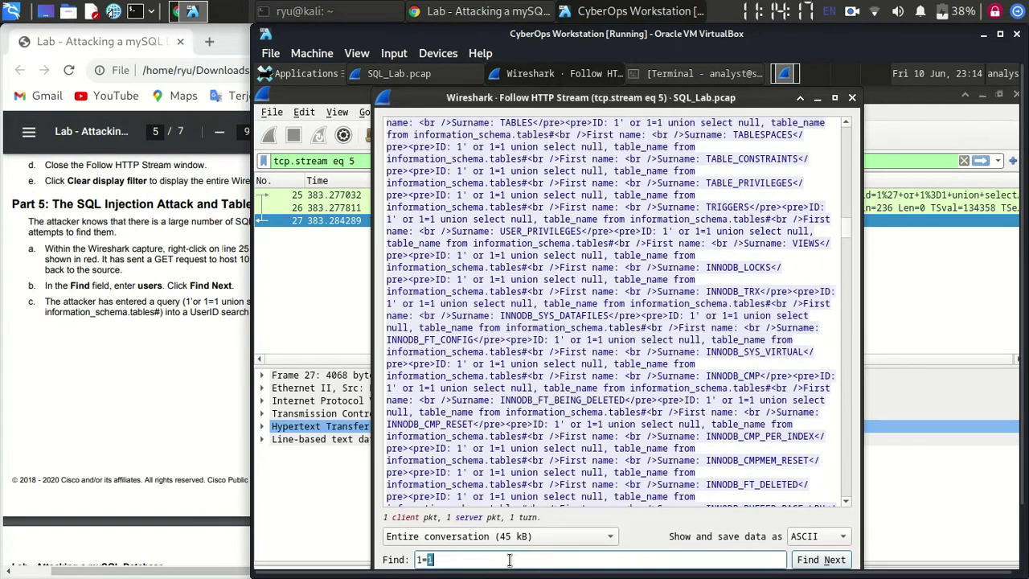
key(BackSpace)
text(users)
key(Return)
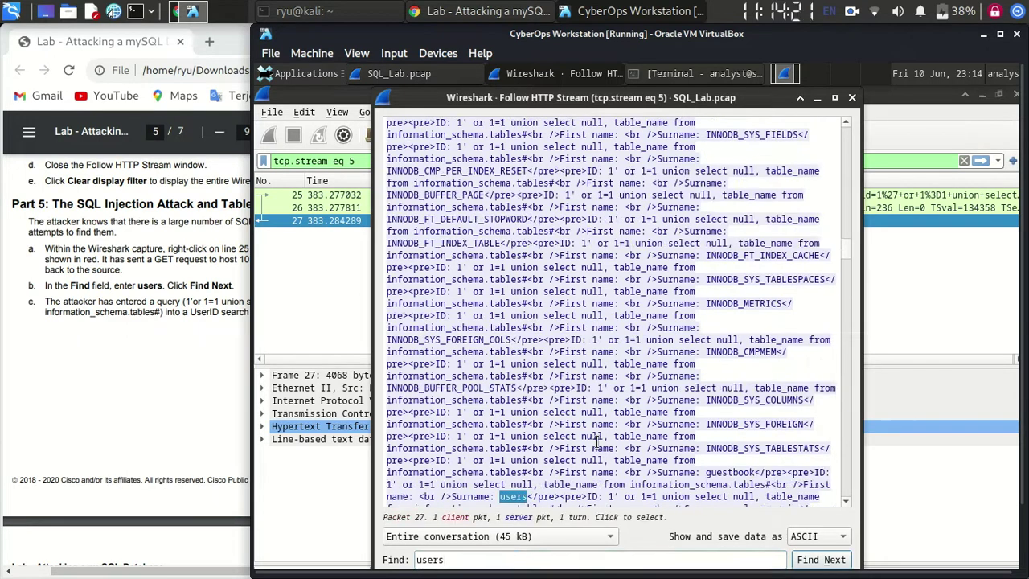
scroll(525, 480, down, 1)
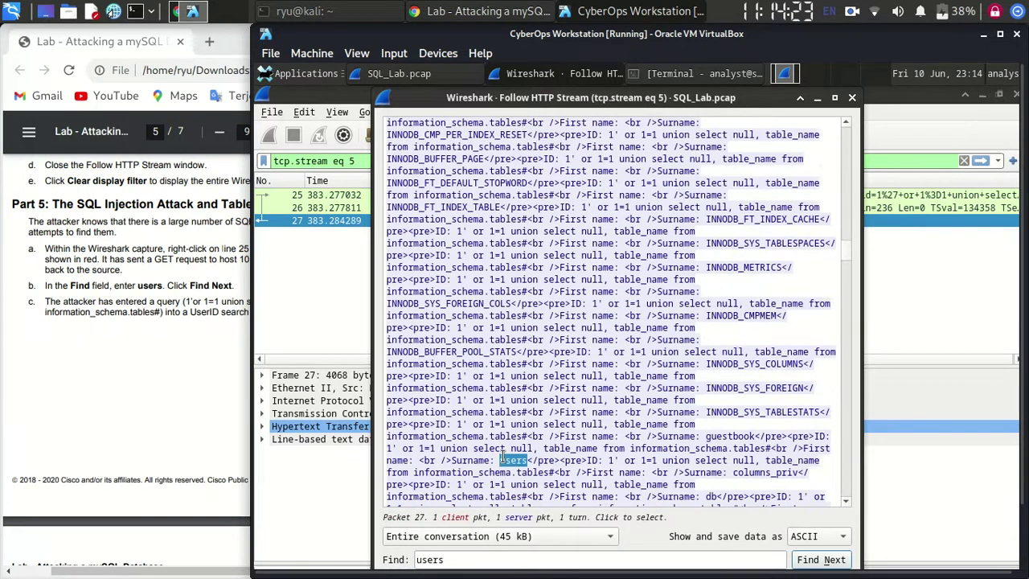
Step: Read the lab's question about the modified command that selects column_name from INFORMATION_SCHEMA.columns where table_name='users'
double_click(725, 438)
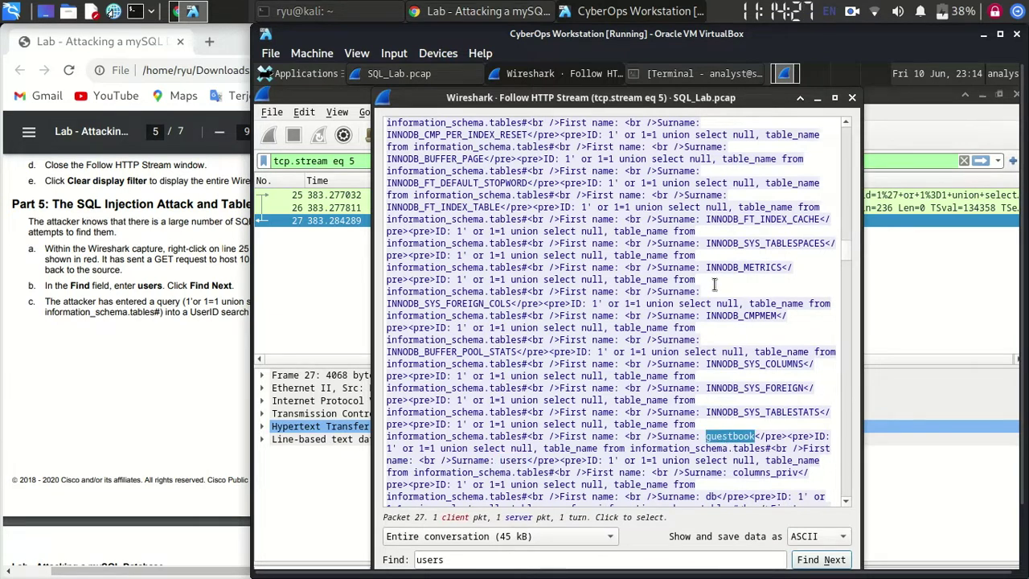
click(142, 337)
scroll(142, 337, down, 7)
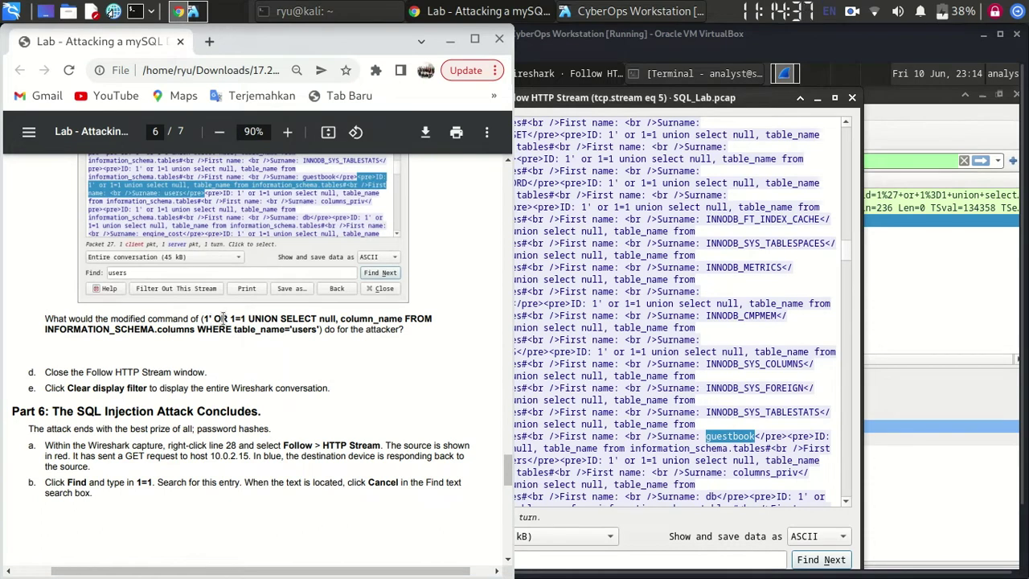
drag(201, 319, 320, 329)
click(319, 330)
drag(204, 319, 424, 311)
click(424, 311)
Step: Examine the UNION SELECT, column_name, INFORMATION_SCHEMA.columns and table_name='users' parts of the modified command in the lab question
double_click(283, 318)
double_click(266, 318)
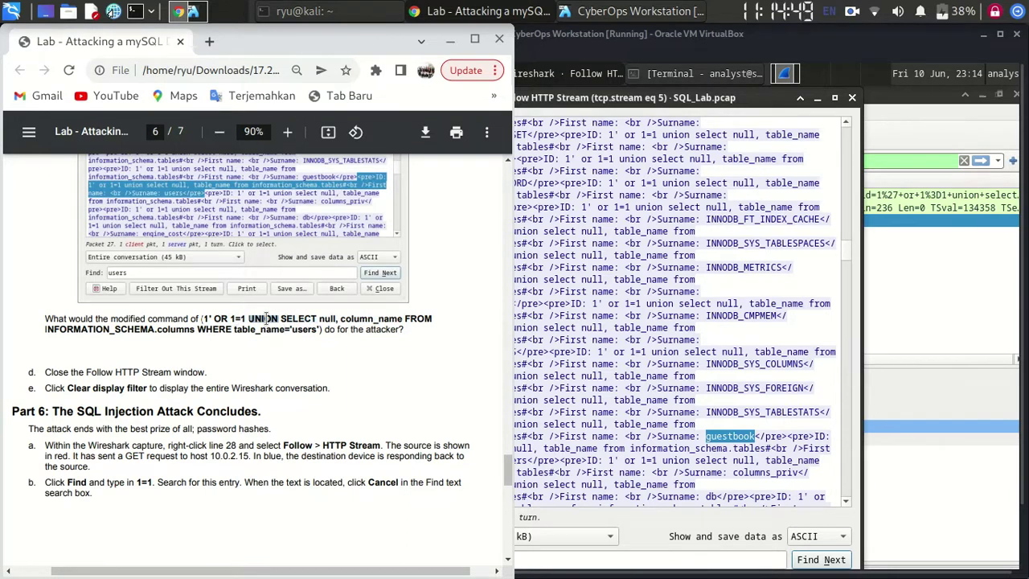
double_click(302, 320)
click(257, 329)
double_click(343, 319)
drag(60, 335, 185, 330)
click(182, 330)
drag(296, 330, 306, 333)
click(327, 316)
double_click(345, 320)
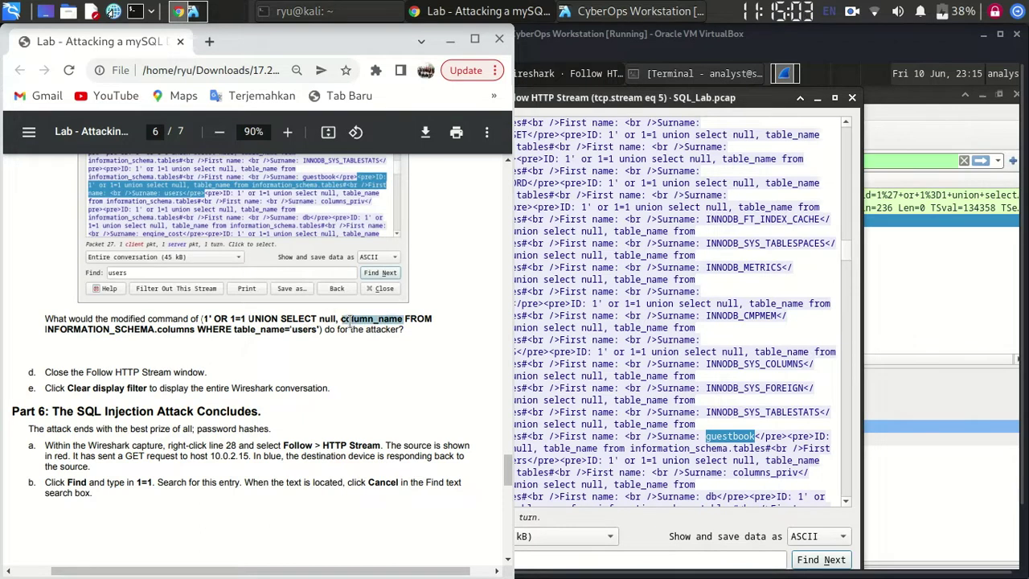
double_click(275, 333)
double_click(293, 331)
scroll(317, 338, down, 1)
click(317, 338)
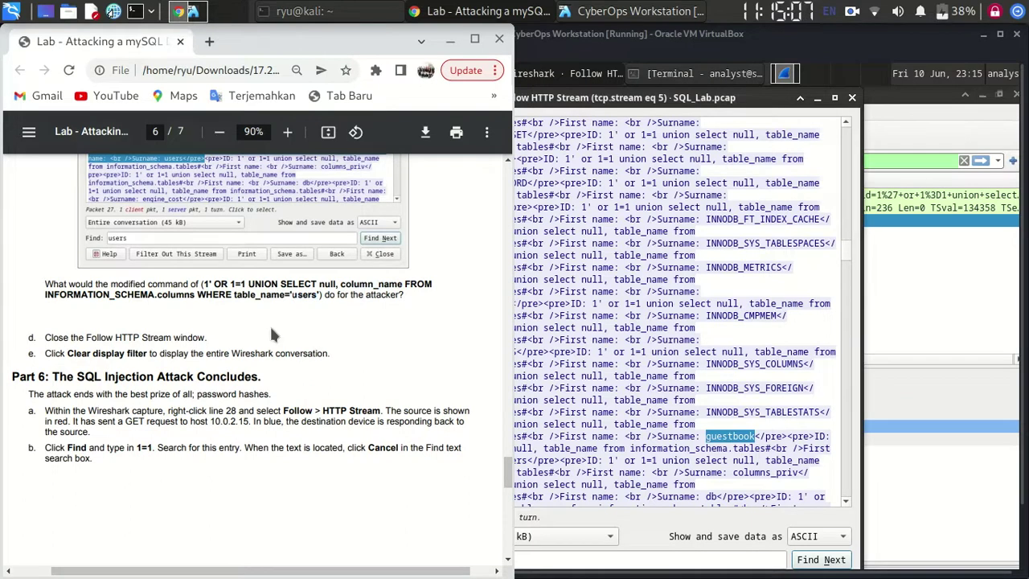
scroll(263, 316, up, 1)
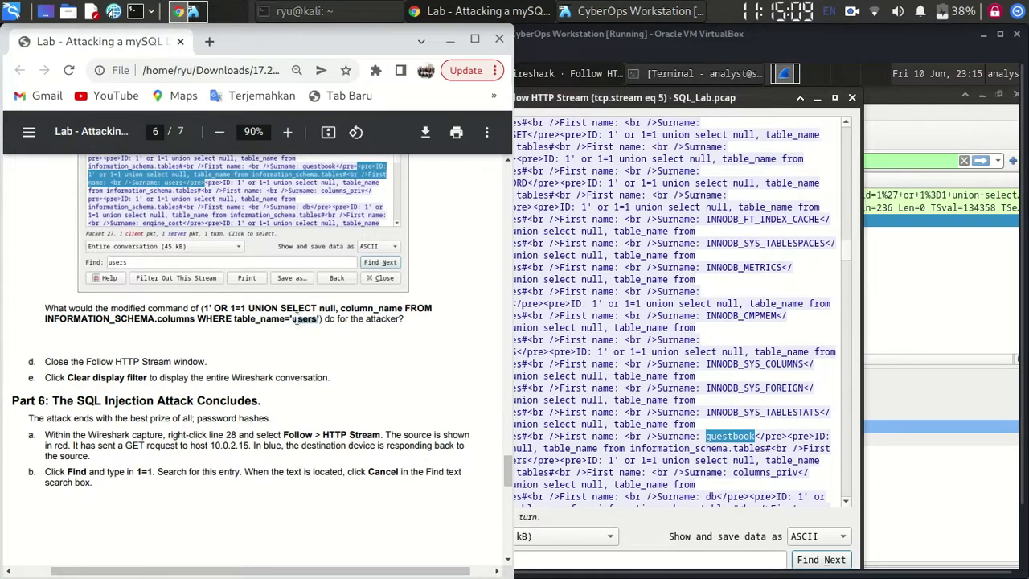
scroll(209, 337, down, 1)
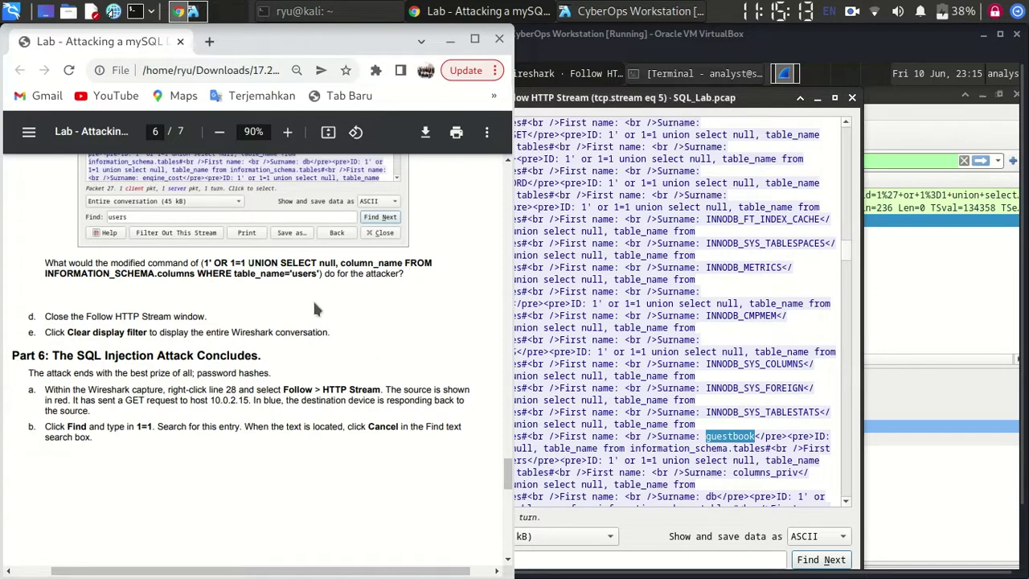
Step: Close packet 25's Follow HTTP Stream window in Wireshark and clear the tcp.stream eq 5 display filter
scroll(316, 308, down, 1)
scroll(415, 303, down, 2)
click(704, 302)
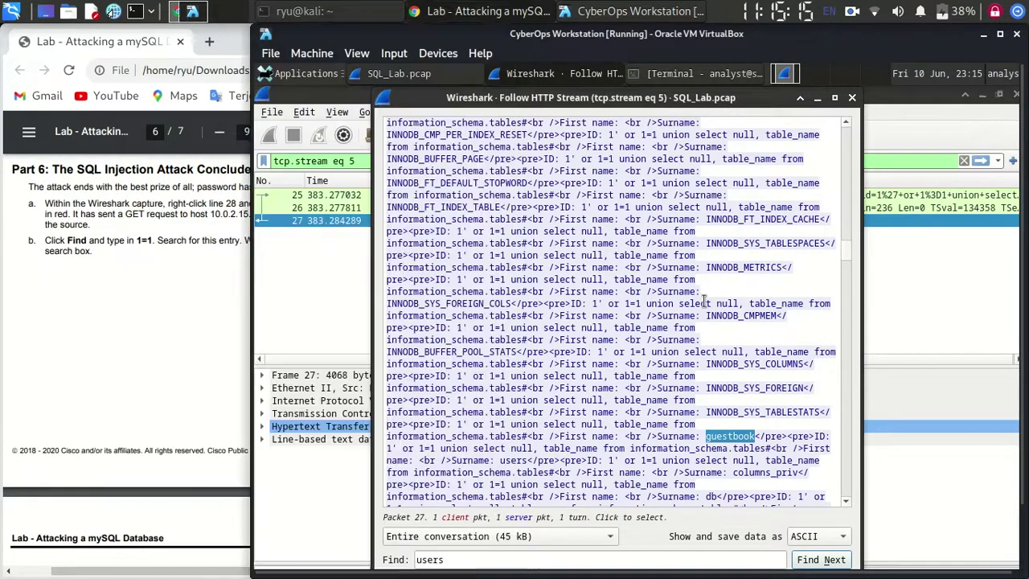
click(853, 98)
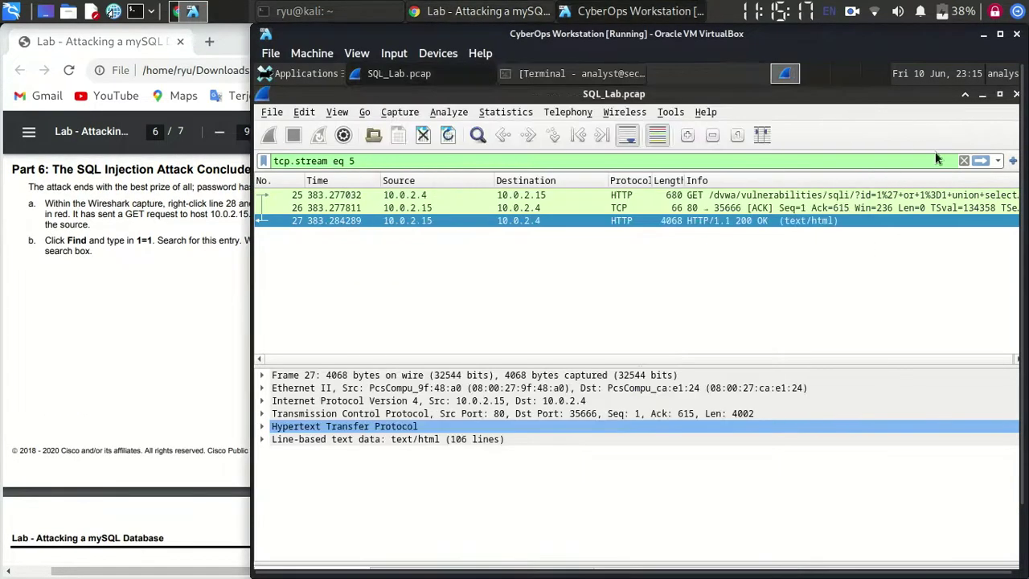
click(964, 160)
Step: Check the Part 6 instructions and follow the HTTP stream of packet 28 in the full packet list
click(4, 359)
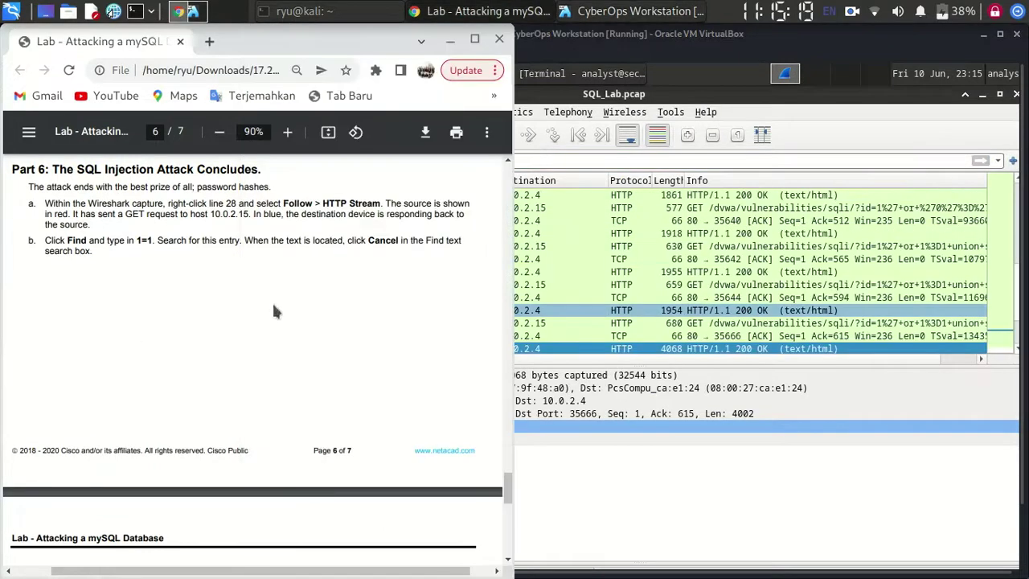
click(564, 286)
click(455, 270)
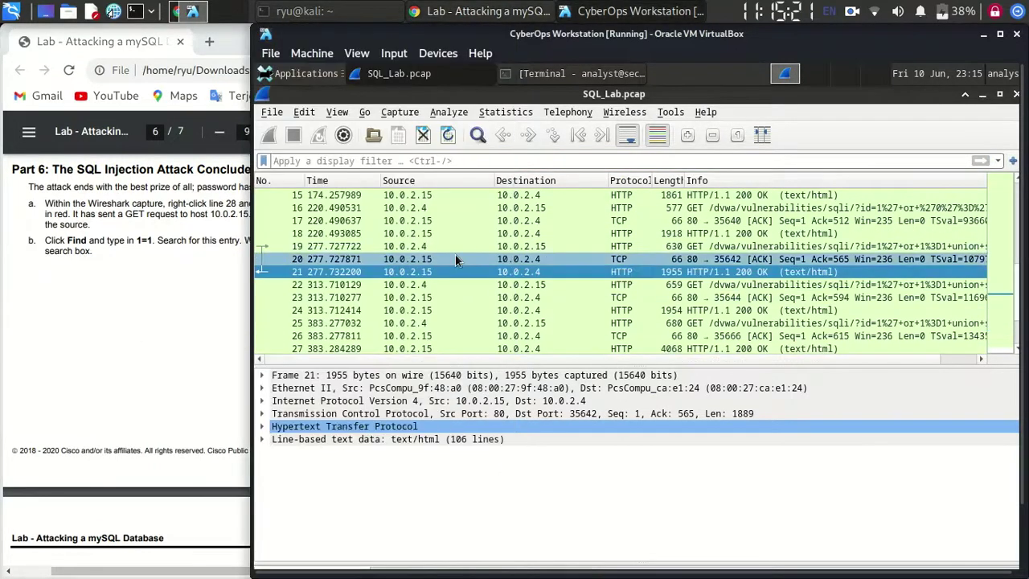
scroll(455, 254, down, 2)
right_click(394, 311)
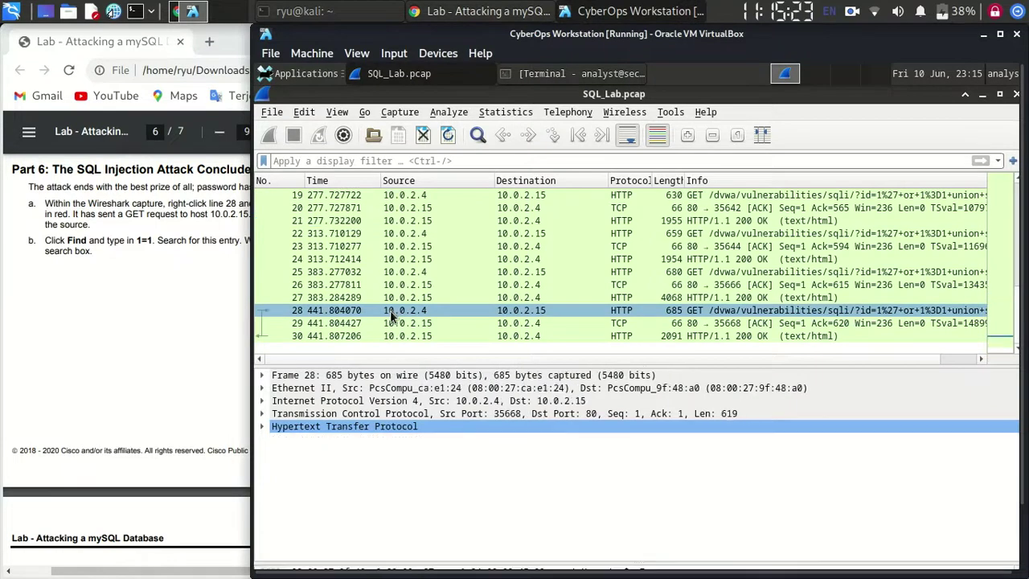
mouse_move(482, 306)
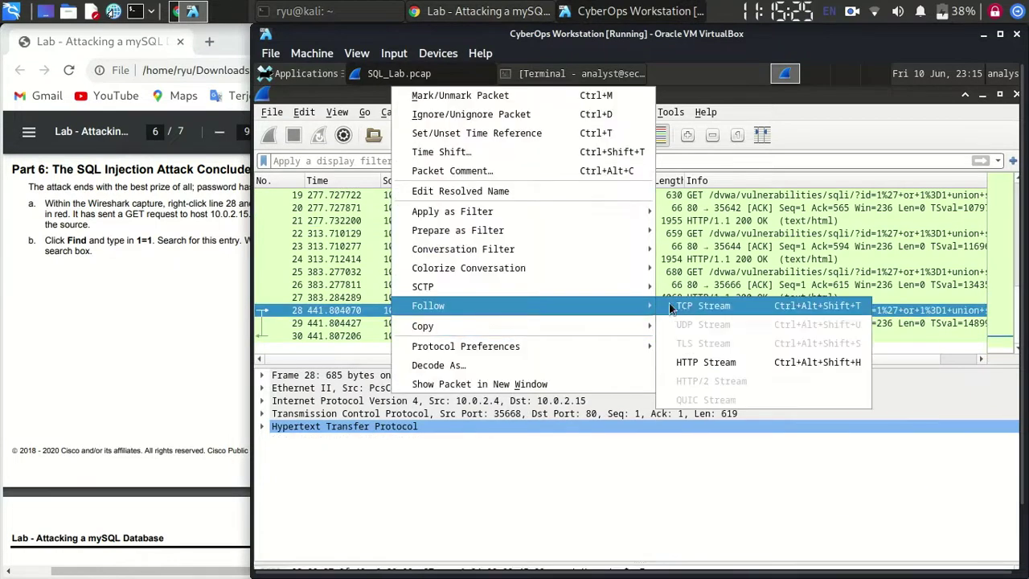
click(696, 363)
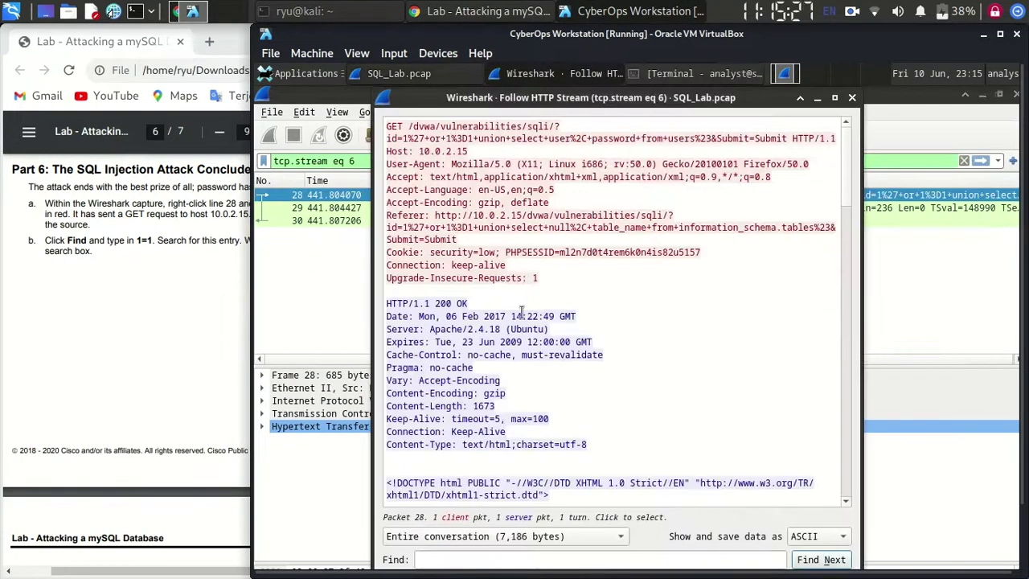
Step: Search packet 28's HTTP stream for 1=1
click(498, 560)
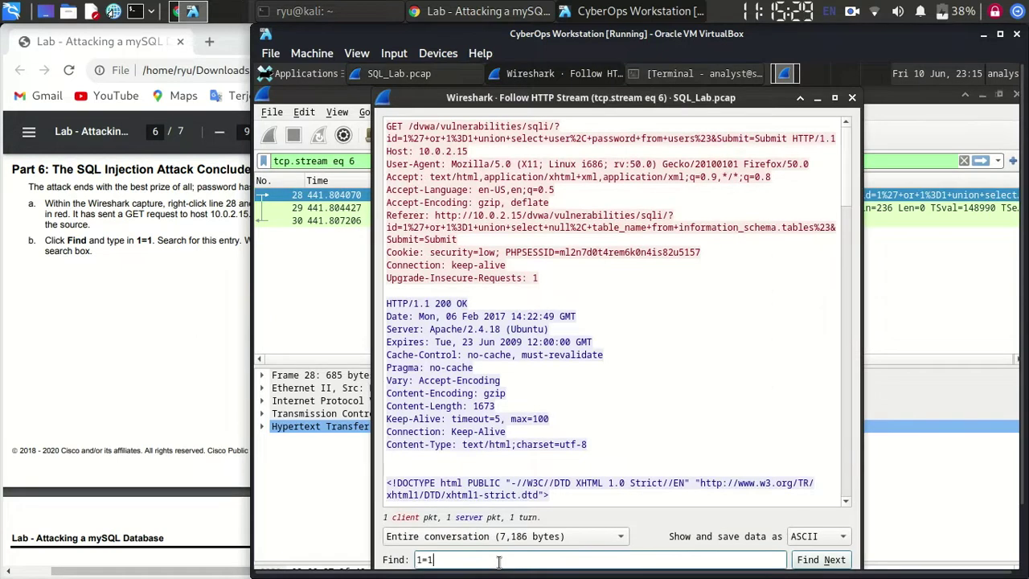
text(1=1)
key(Return)
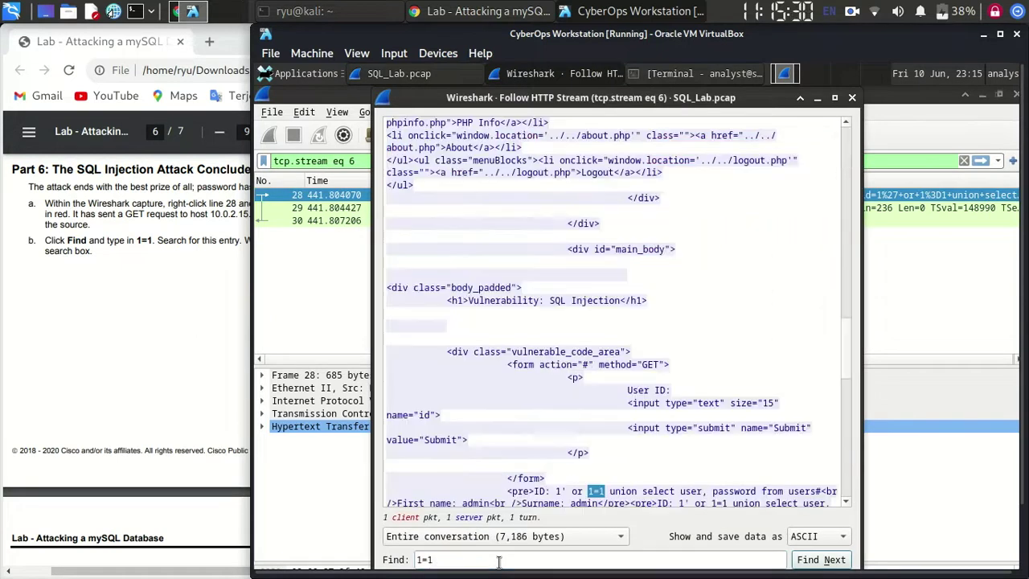
Step: Examine the union select user, password from users query in packet 28's HTTP stream
scroll(623, 460, down, 1)
click(623, 460)
scroll(623, 460, down, 1)
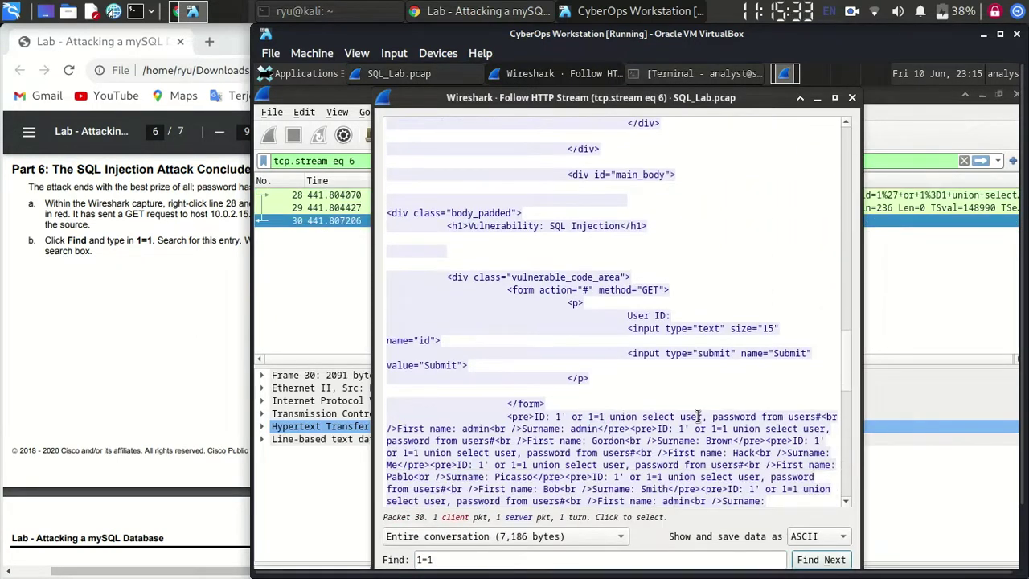
scroll(751, 415, down, 1)
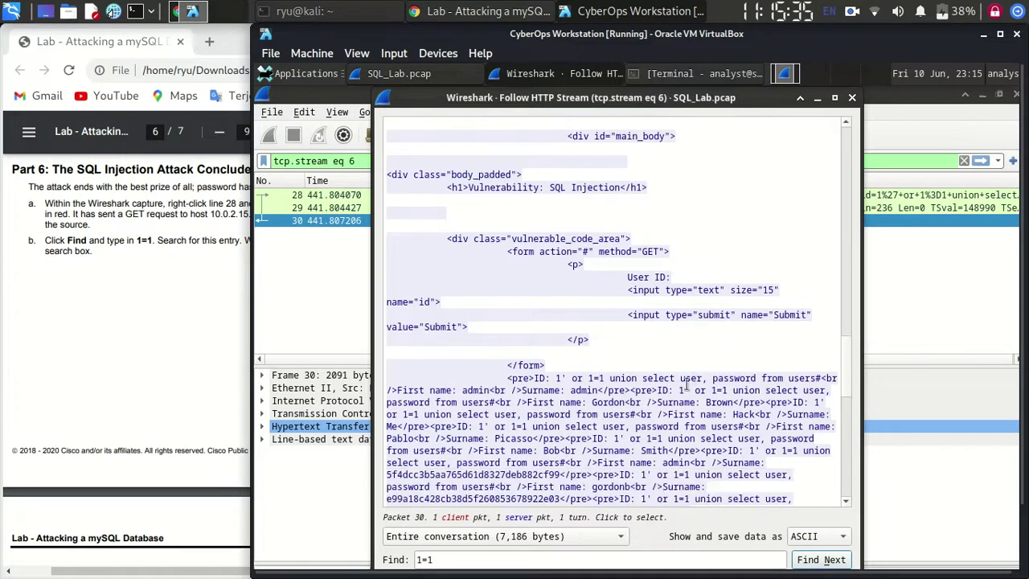
double_click(690, 378)
double_click(737, 378)
click(796, 378)
double_click(796, 378)
click(648, 365)
scroll(647, 365, down, 3)
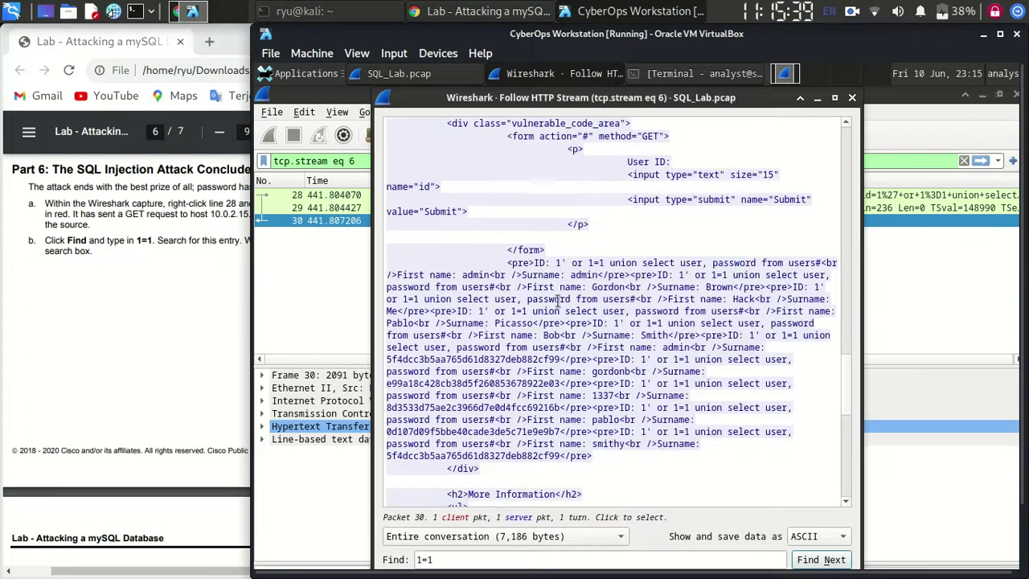
Step: Examine the returned user names and their password hashes in packet 28's HTTP stream
double_click(478, 358)
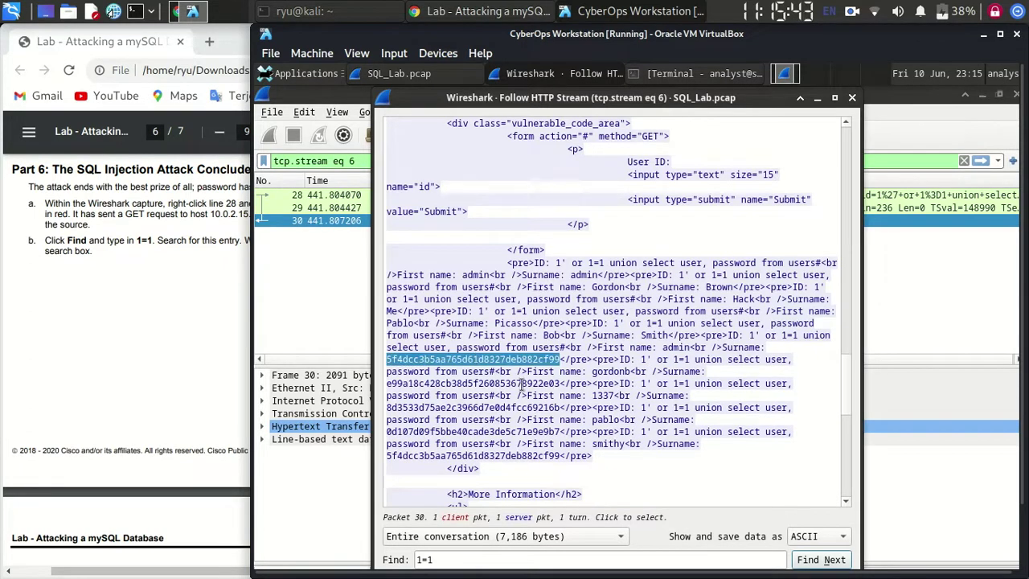
double_click(522, 384)
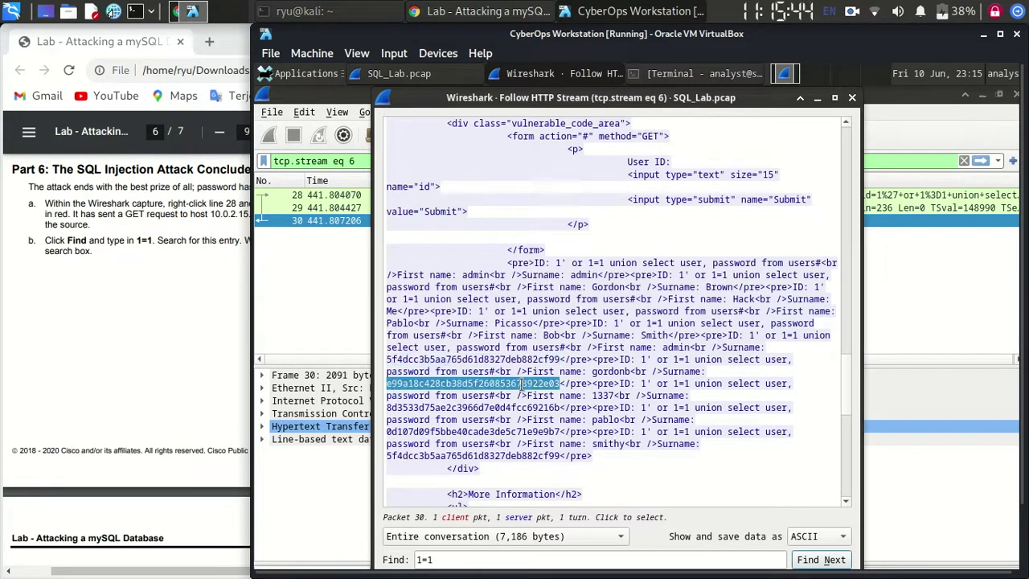
double_click(508, 359)
double_click(667, 346)
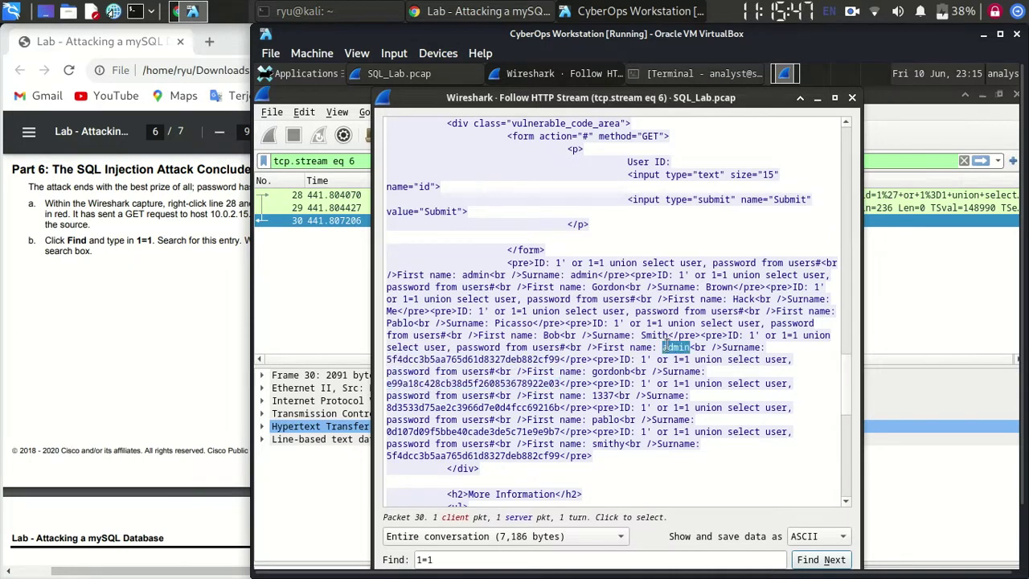
double_click(493, 359)
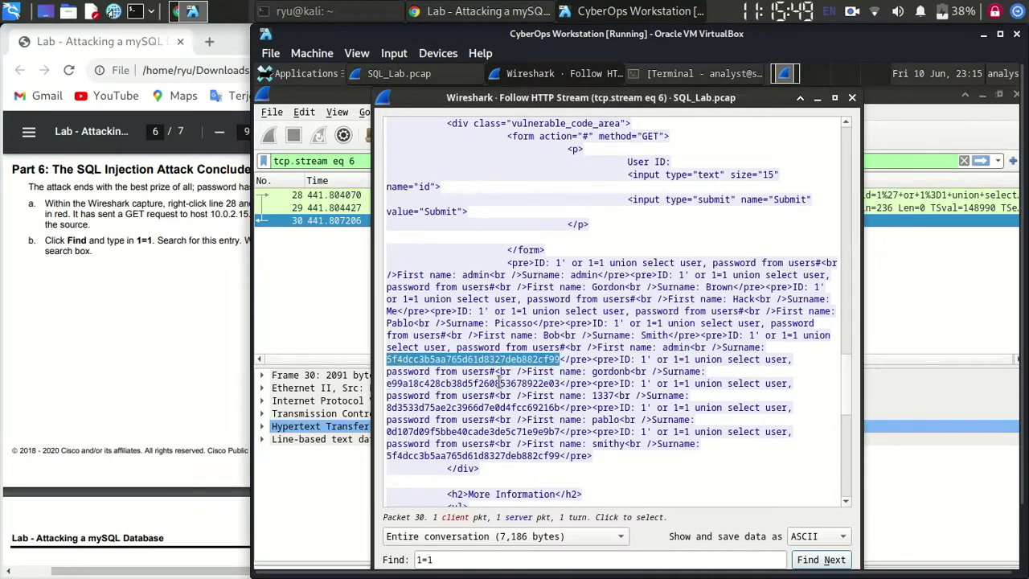
double_click(500, 383)
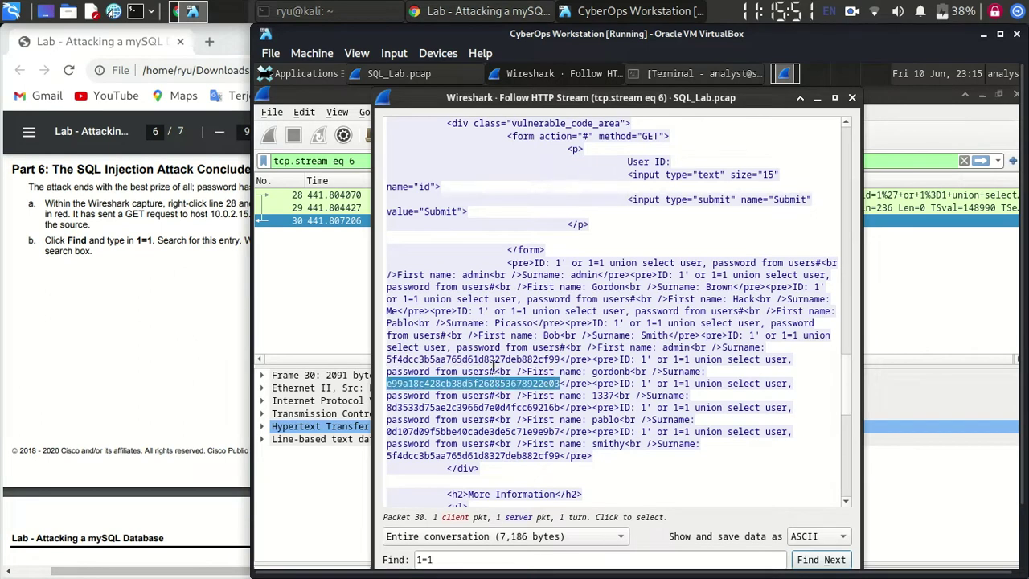
double_click(491, 361)
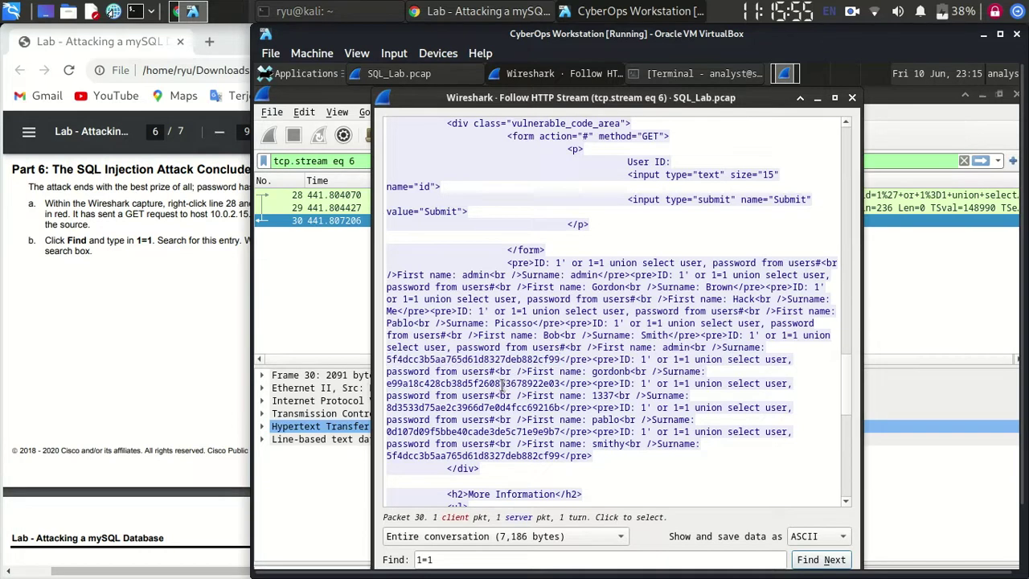
double_click(503, 385)
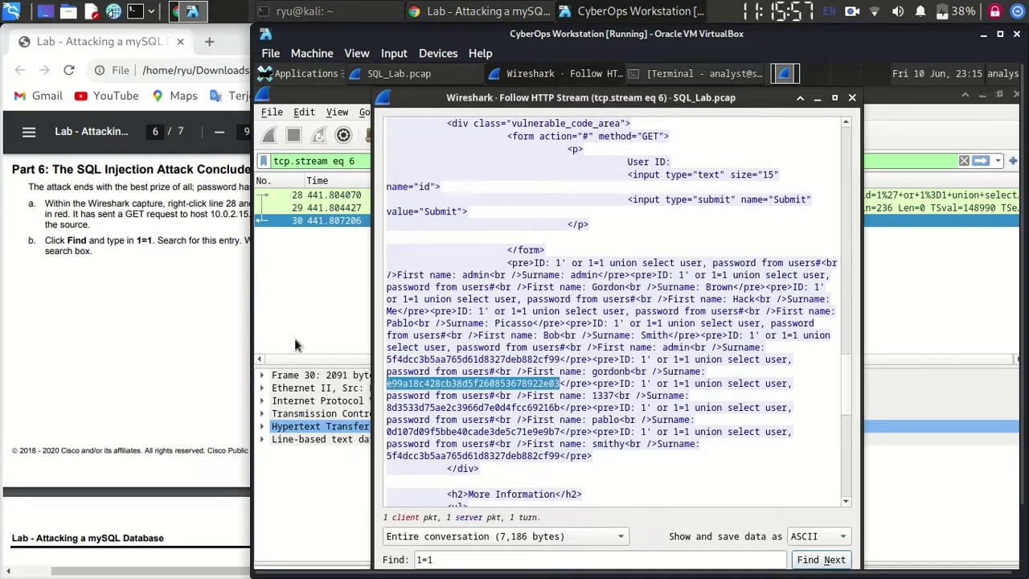
Step: Read the lab's password hash question and look up the user that owns this hash in packet 28's HTTP stream
click(155, 257)
scroll(156, 257, down, 10)
scroll(158, 266, down, 1)
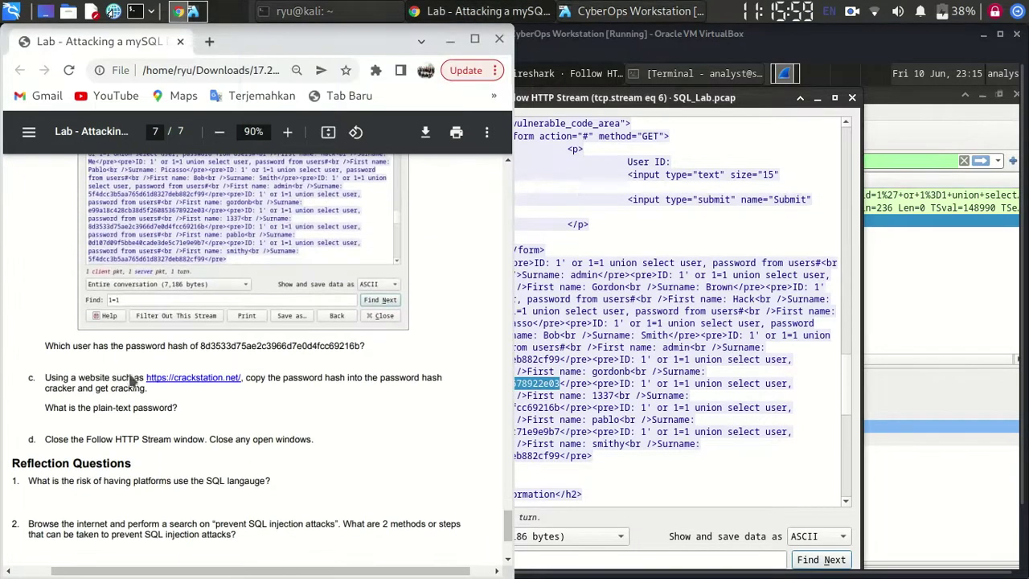
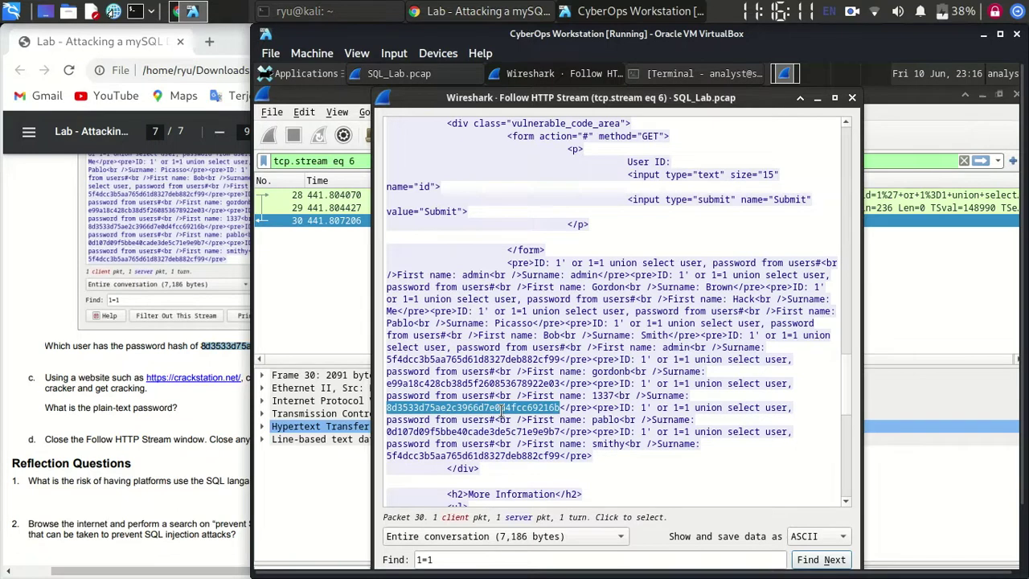
double_click(610, 395)
click(719, 400)
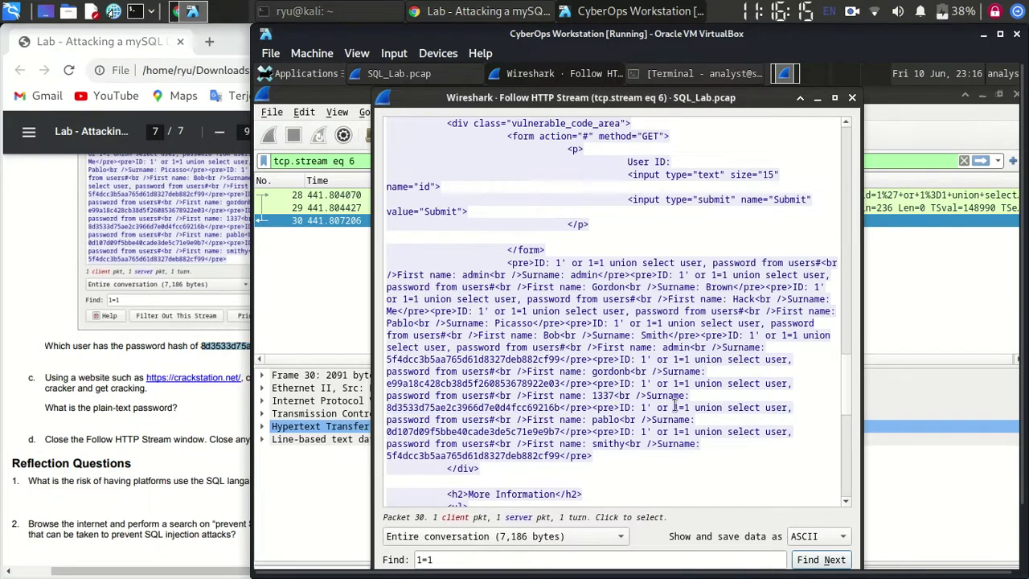
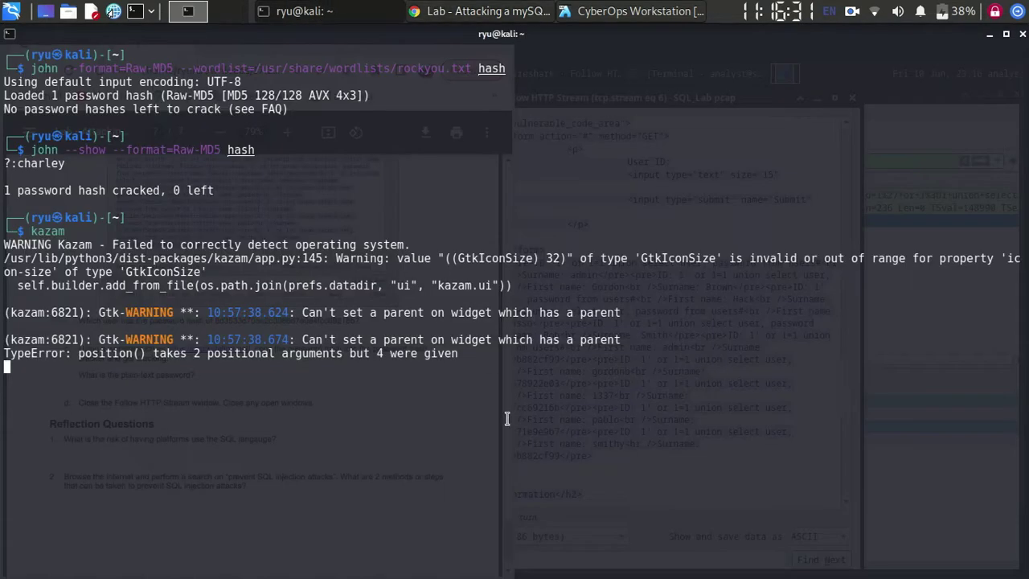
Step: Split the Kali terminal, echo the password hash from the lab question into a file named hash, and begin a hash-identifier command
key(ctrl+shift+r)
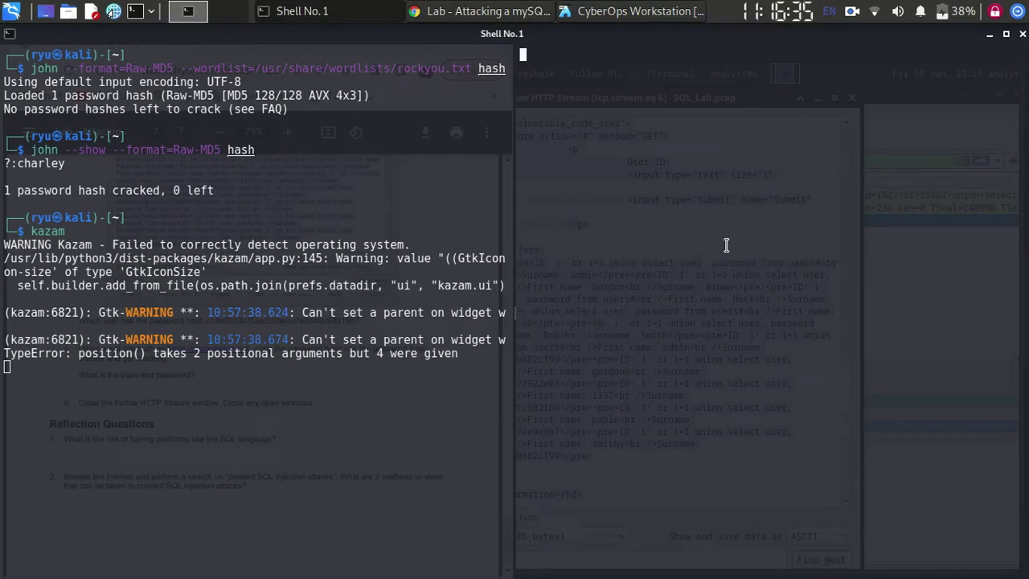
text(echo "8d3533d75ae2c3966d7e0d4fcc69216b" > hash)
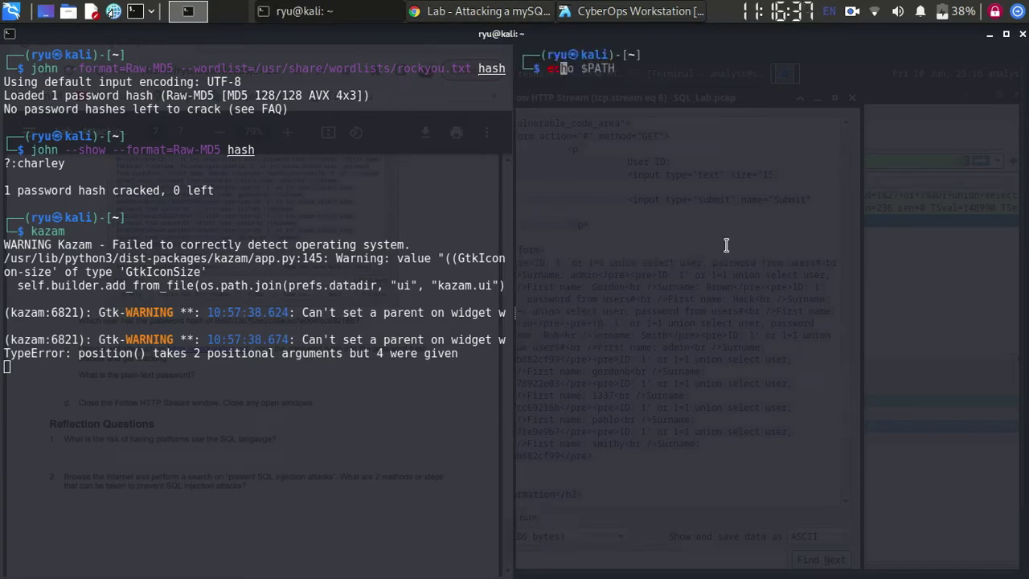
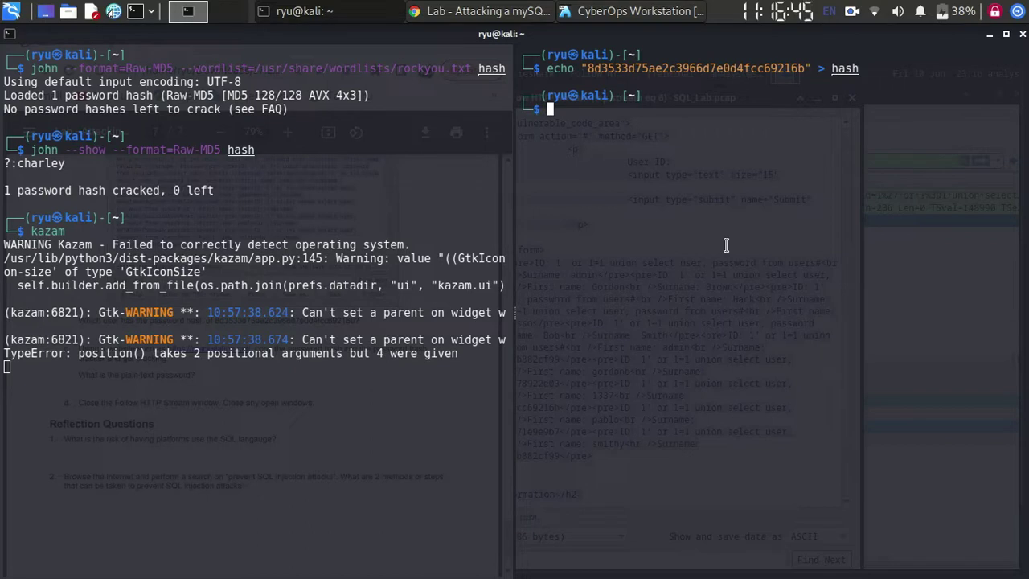
text(hash)
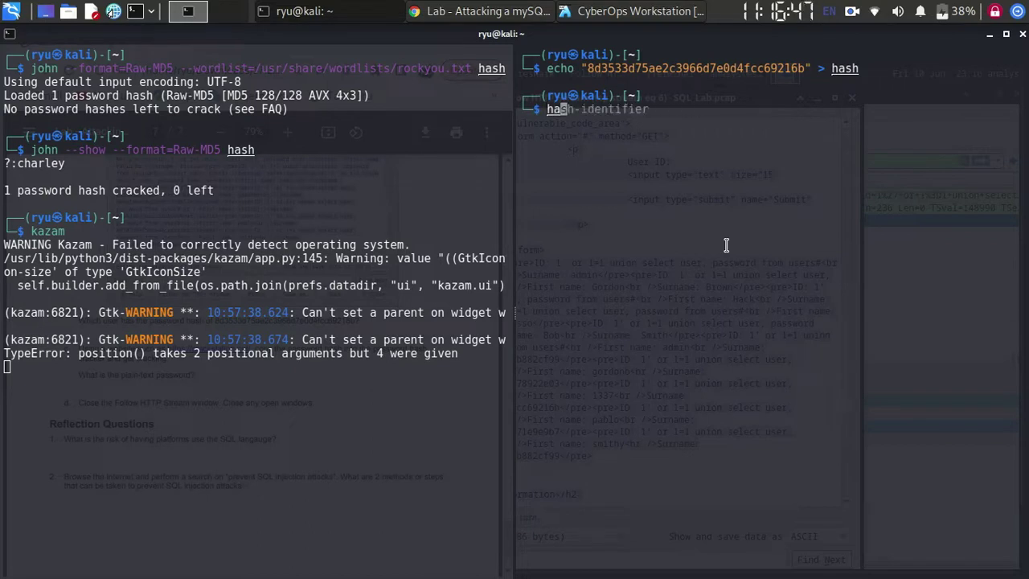
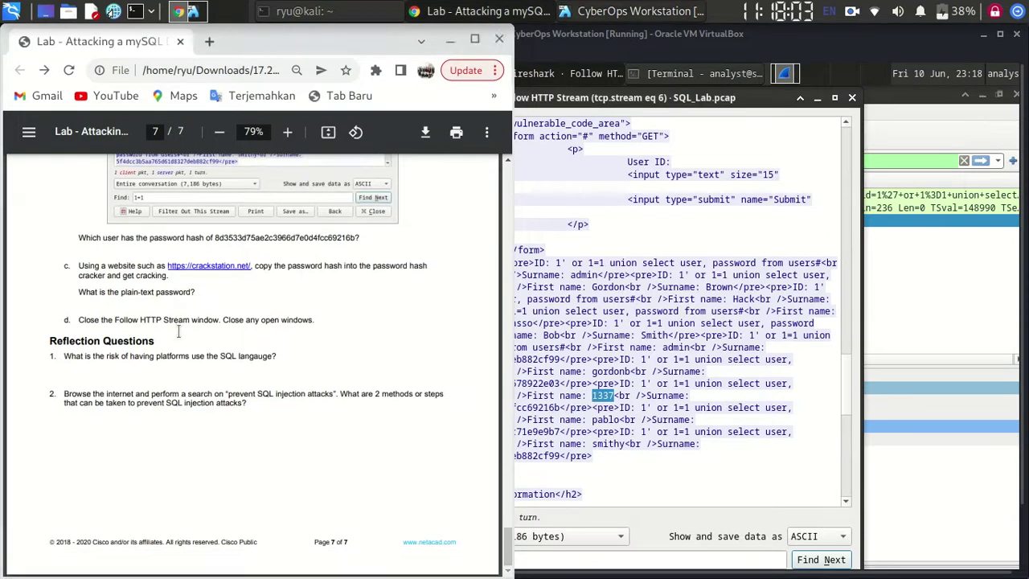
Step: Close the Follow HTTP Stream window, and close the SQL_Lab.pcap capture after clearing its display filter
click(774, 141)
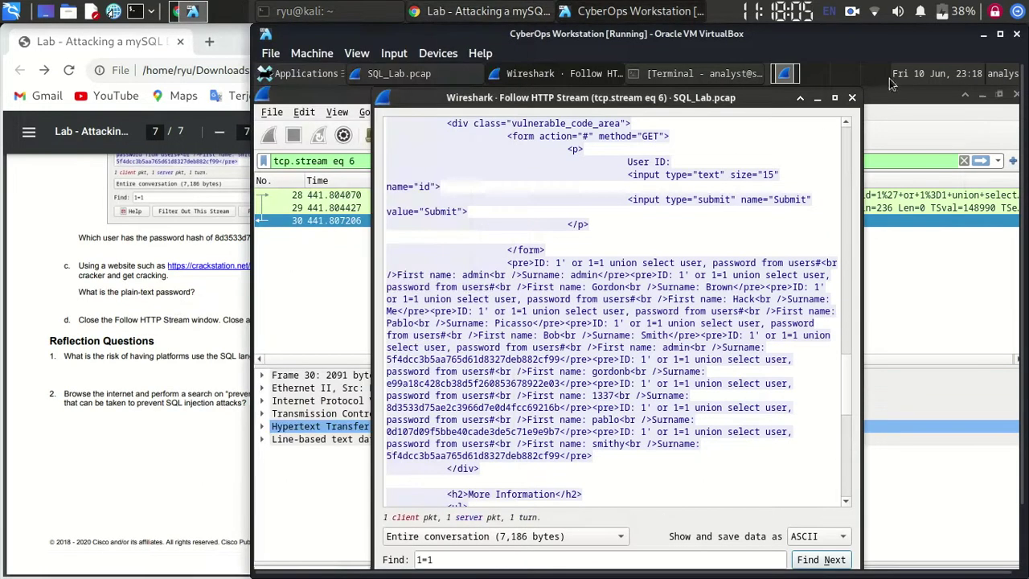
click(852, 98)
click(964, 161)
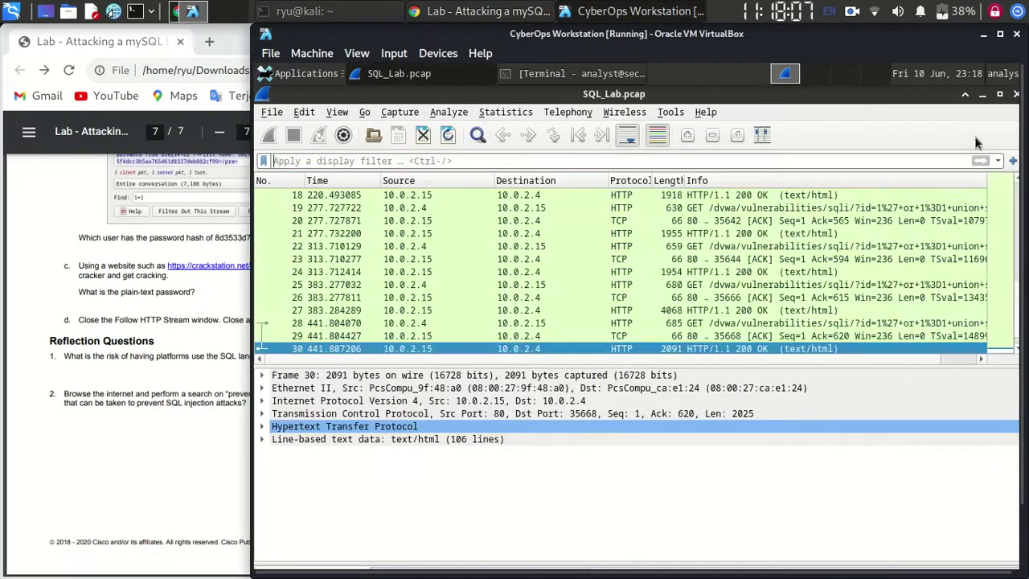
click(1016, 94)
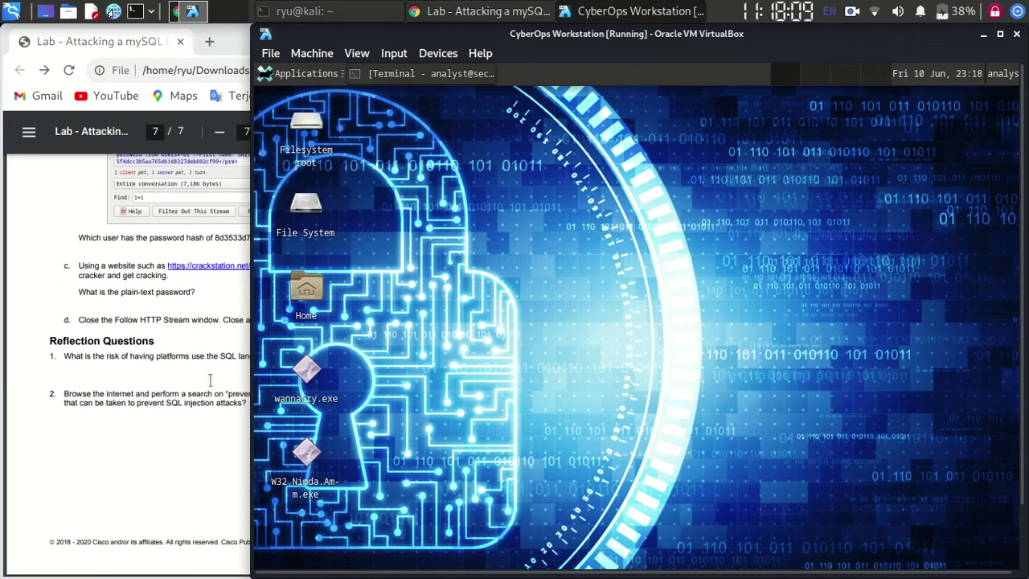
Step: Read the lab's first reflection question about the risk of having platforms use the SQL language
click(246, 317)
drag(66, 358, 293, 353)
click(294, 354)
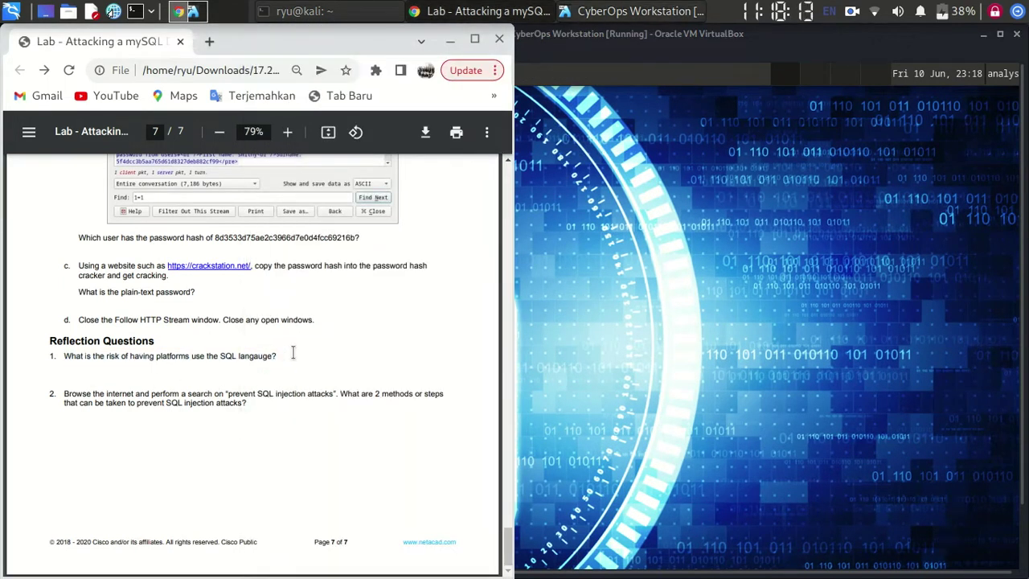
double_click(172, 358)
triple_click(254, 358)
click(312, 357)
double_click(257, 359)
click(283, 353)
scroll(283, 354, up, 2)
scroll(283, 354, down, 1)
scroll(283, 354, down, 1)
Step: Read the second reflection question about searching for two methods or steps that prevent SQL injection attacks
triple_click(64, 394)
click(150, 393)
drag(230, 394, 331, 394)
click(344, 432)
Step: Search Google in a new browser tab for "cara mencegah serangan sql injection"
click(210, 43)
click(225, 68)
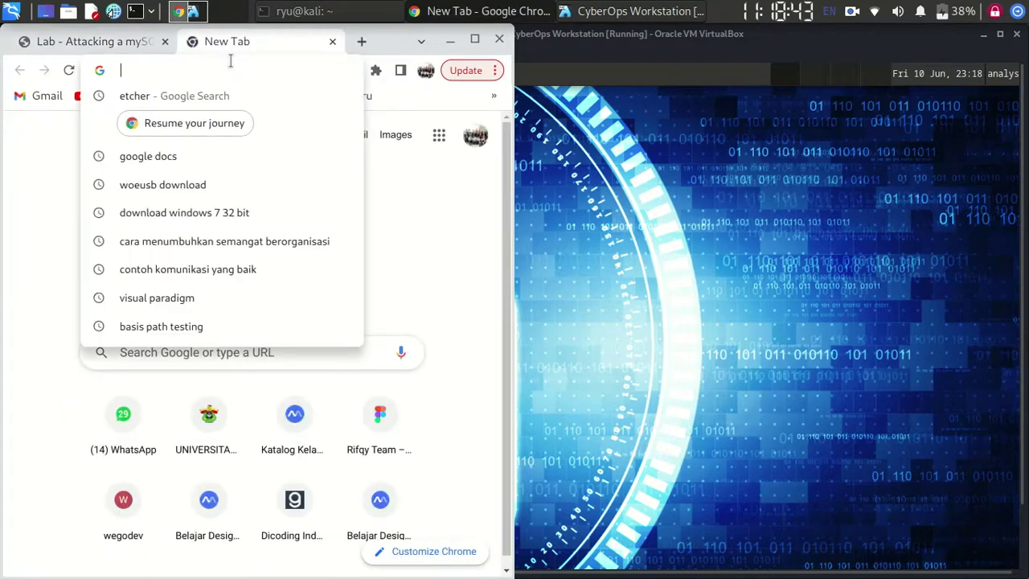
text(cara mencegah se)
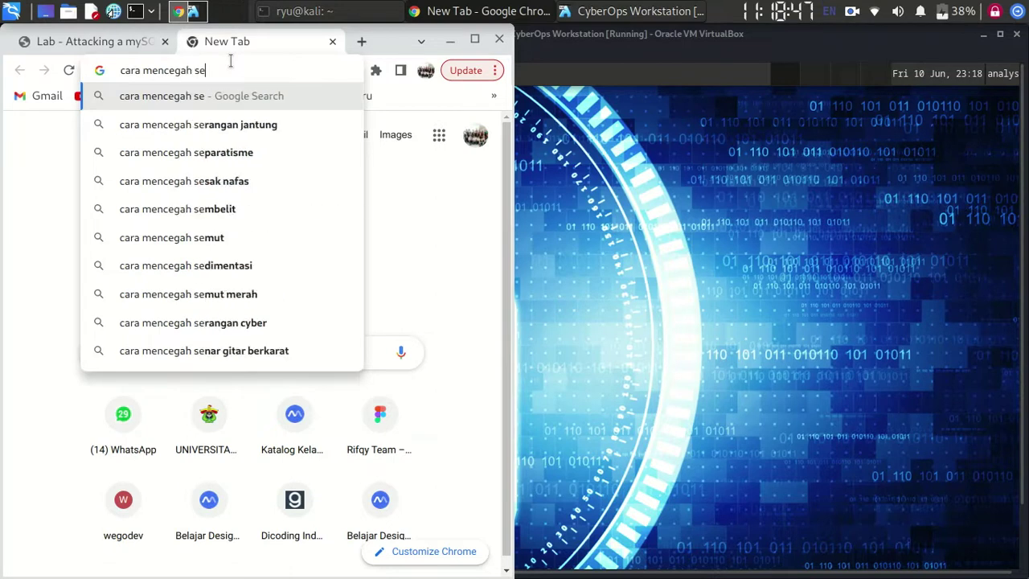
text(rangan sql)
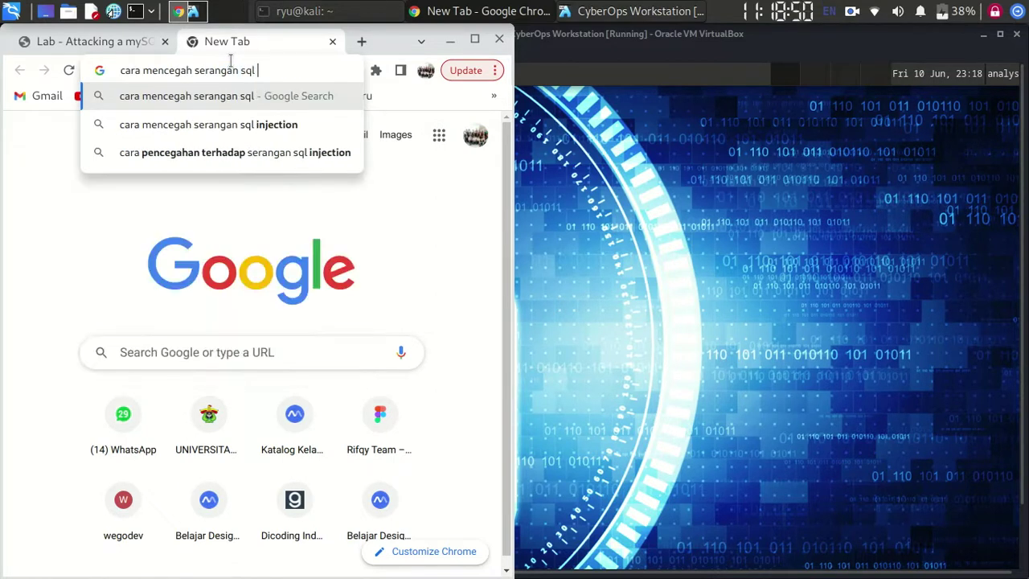
key(Down)
key(Return)
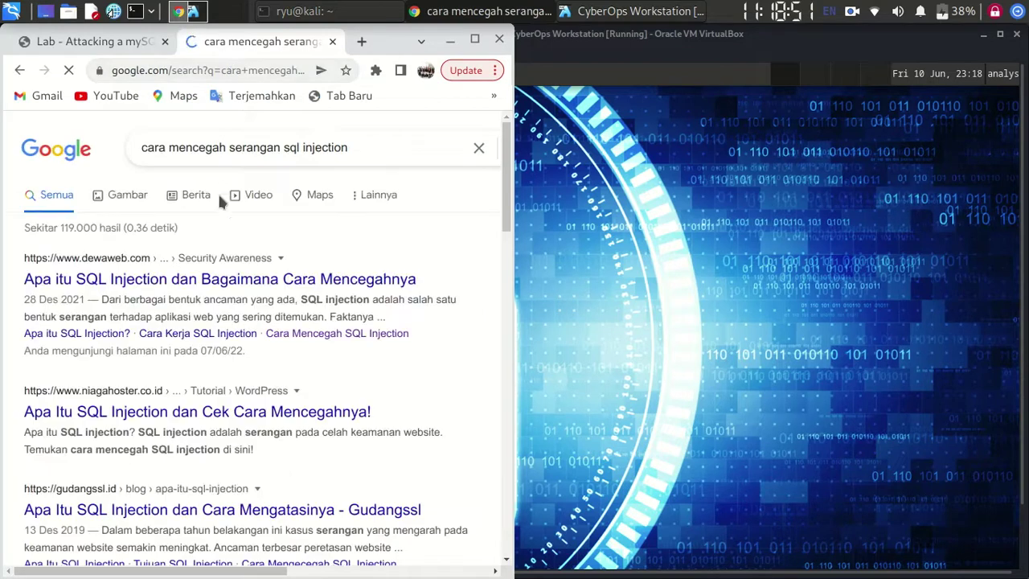
Step: Open the dewaweb.com article "Apa itu SQL Injection dan Bagaimana Cara Mencegahnya" from the search results
scroll(141, 201, down, 2)
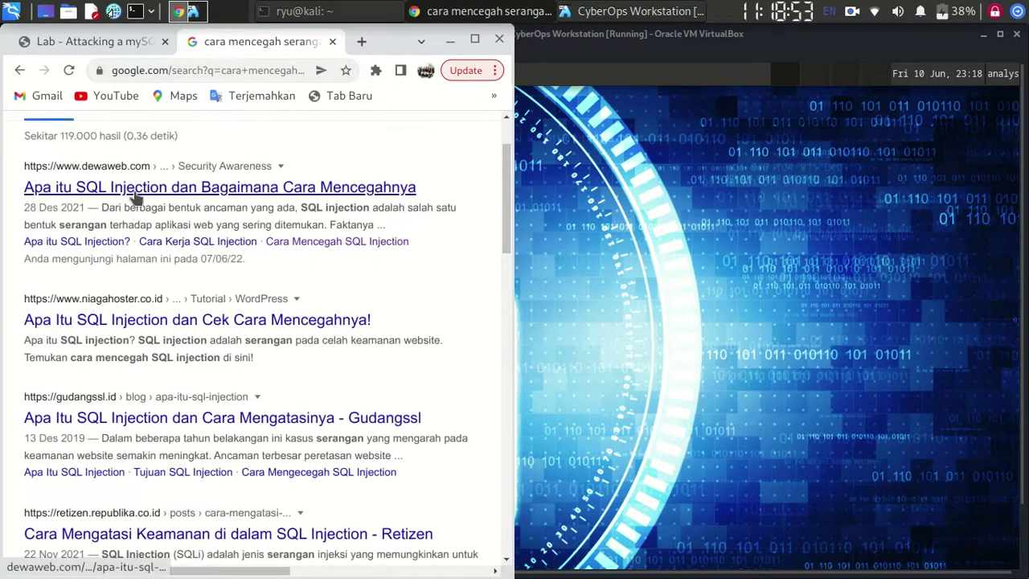
scroll(137, 197, up, 2)
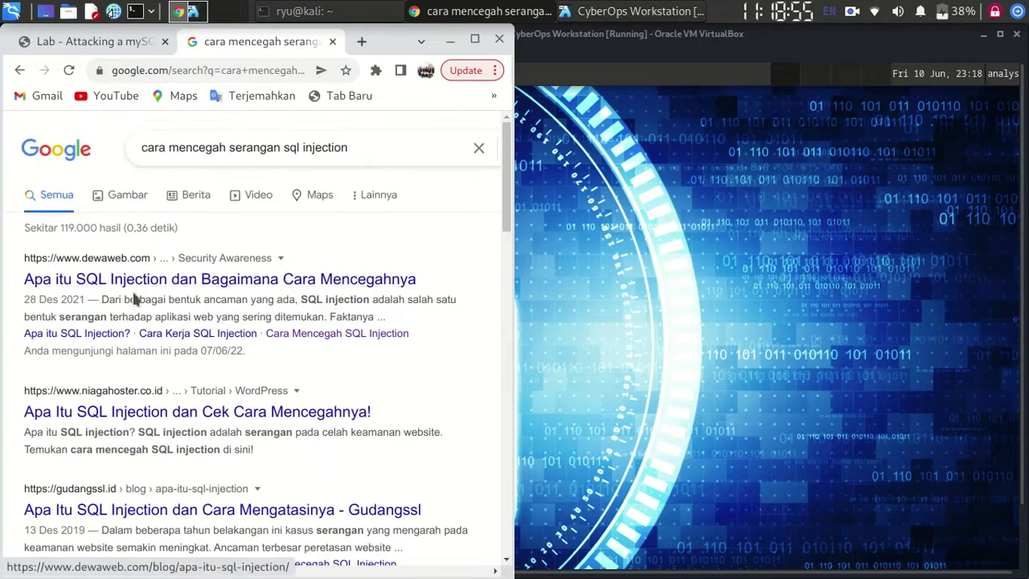
click(129, 281)
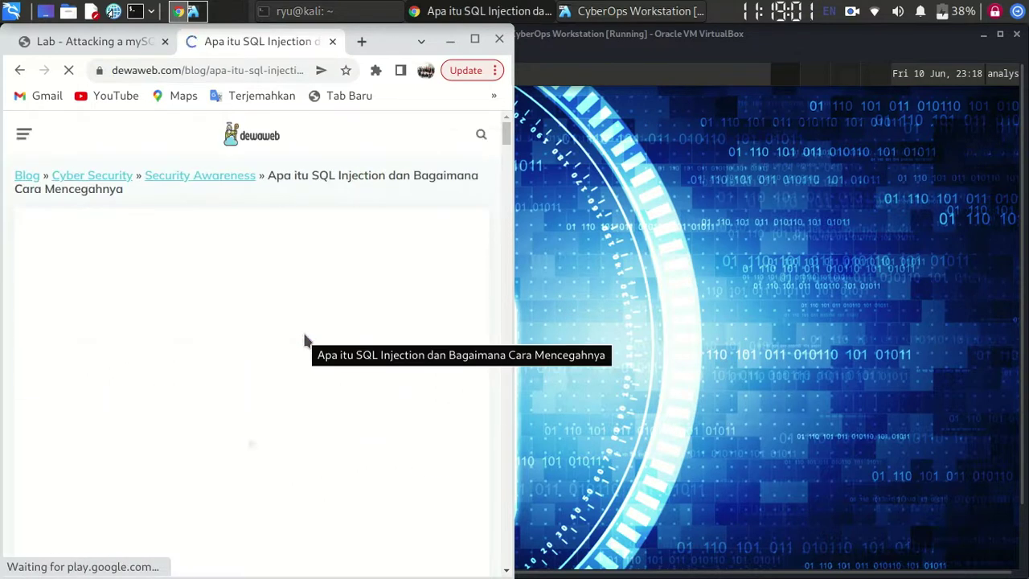
Step: Examine the article's contents list for the methods under Cara Mencegah SQL Injection, starting with input validation
scroll(304, 340, down, 8)
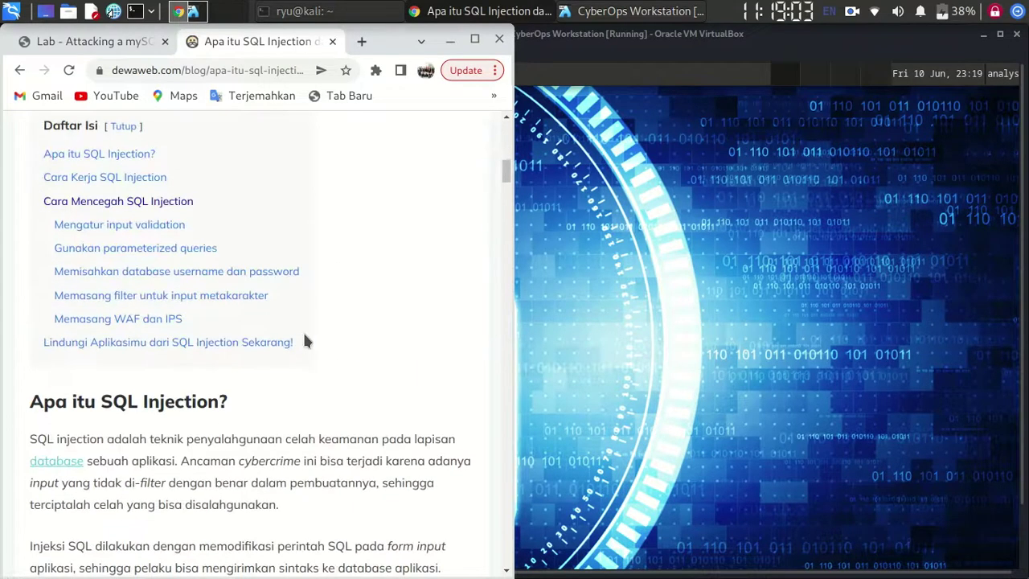
click(146, 239)
scroll(232, 247, down, 2)
scroll(232, 248, up, 2)
scroll(232, 247, down, 1)
scroll(232, 252, down, 1)
scroll(232, 251, up, 1)
Step: Find the article's section "Gunakan parameterized queries" and highlight its heading while reading
scroll(233, 252, down, 8)
scroll(233, 253, down, 4)
scroll(110, 228, down, 5)
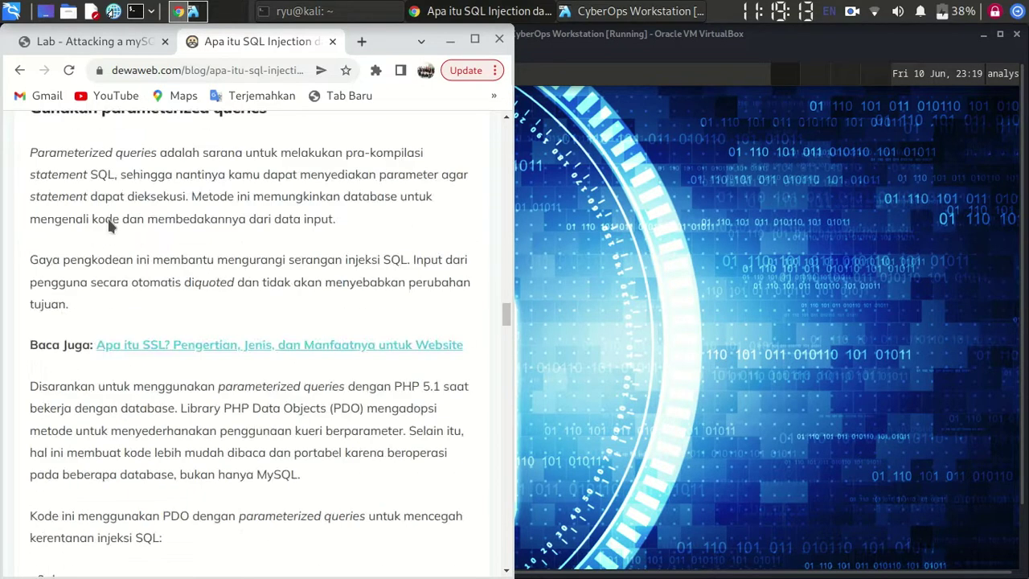
scroll(109, 222, up, 1)
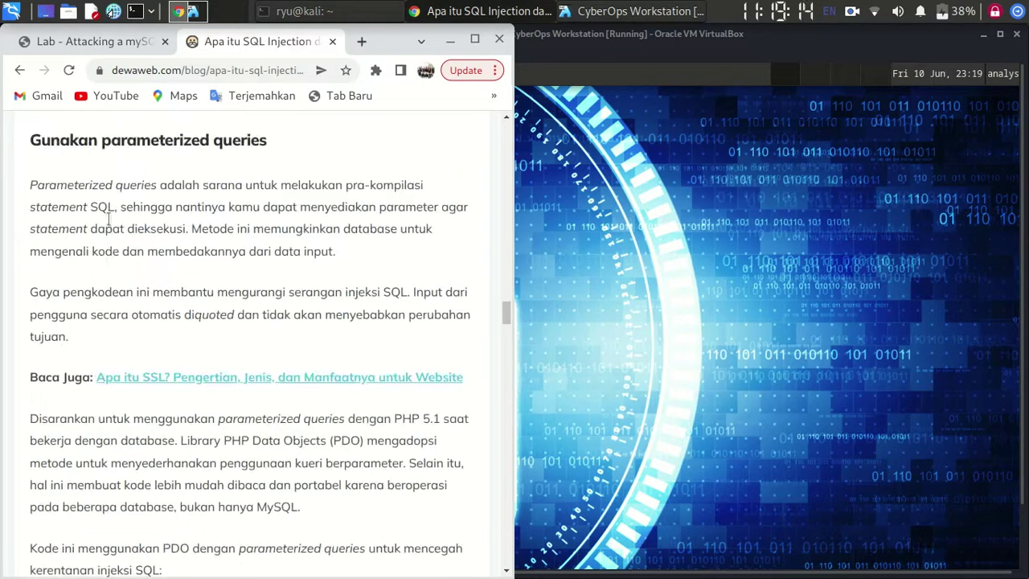
triple_click(113, 142)
click(158, 181)
Step: Read the article's sections on separating the database username and password and on filtering metacharacter input
scroll(161, 182, down, 3)
scroll(163, 176, down, 7)
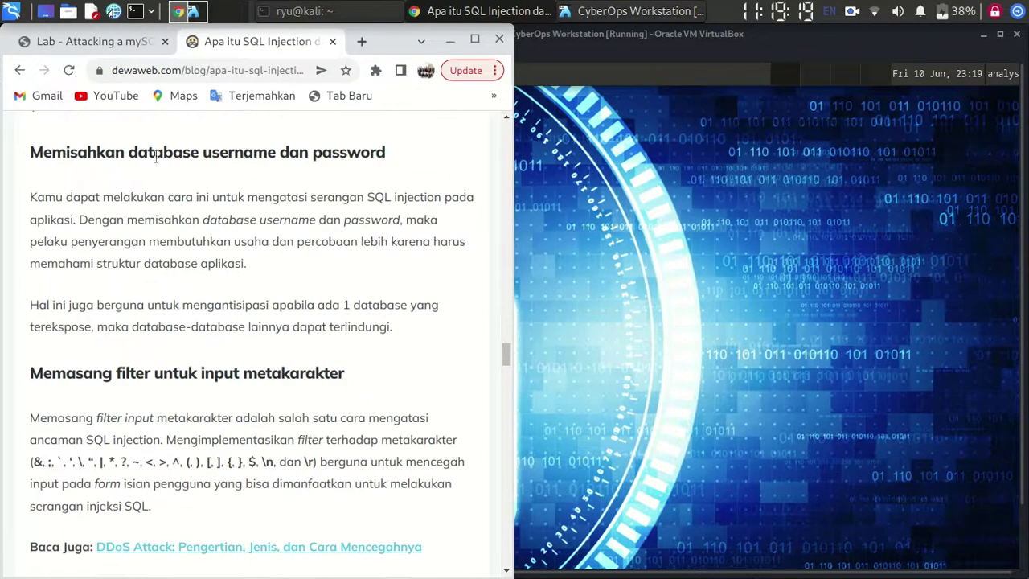
triple_click(160, 153)
scroll(176, 313, down, 2)
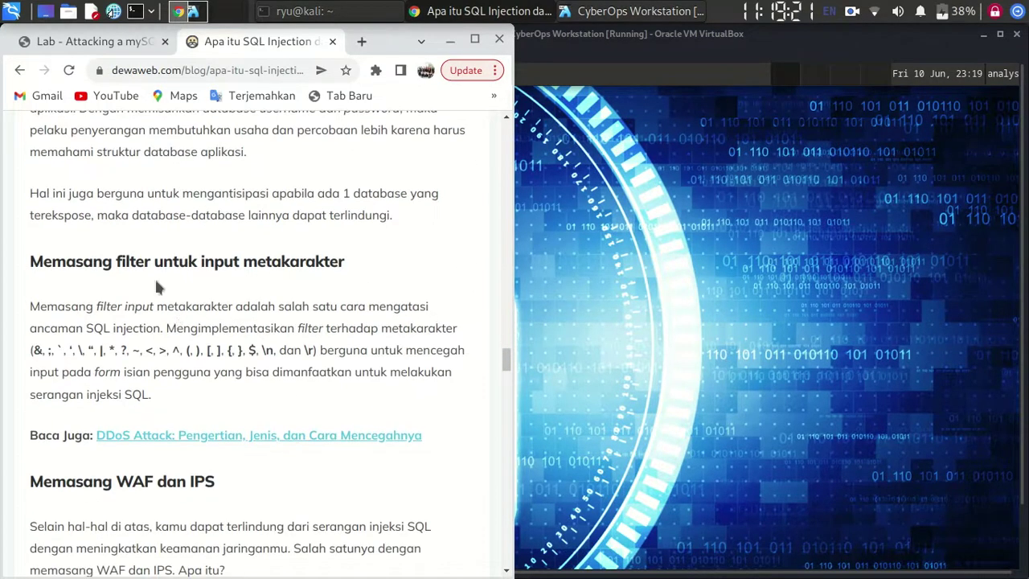
triple_click(132, 264)
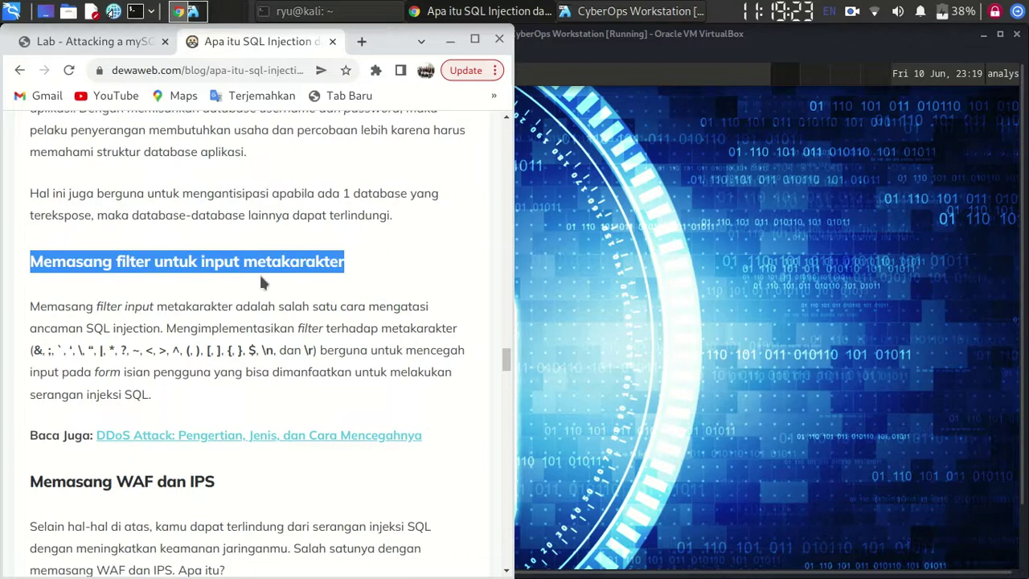
Step: Read the article's section "Memasang WAF dan IPS" through to the conclusion, and return to the lab document
scroll(259, 275, down, 4)
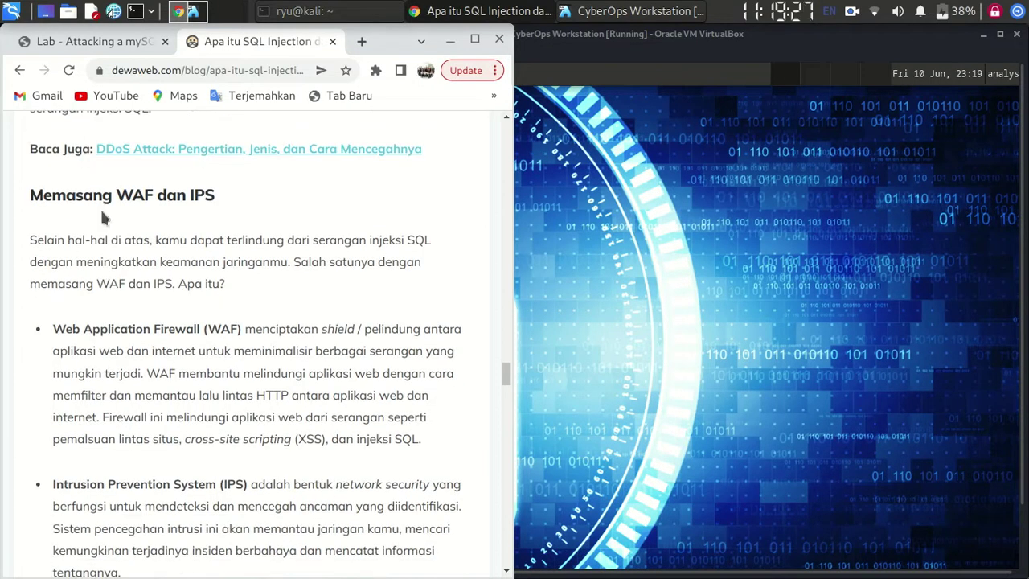
triple_click(94, 199)
click(251, 234)
scroll(251, 234, down, 1)
scroll(251, 235, down, 5)
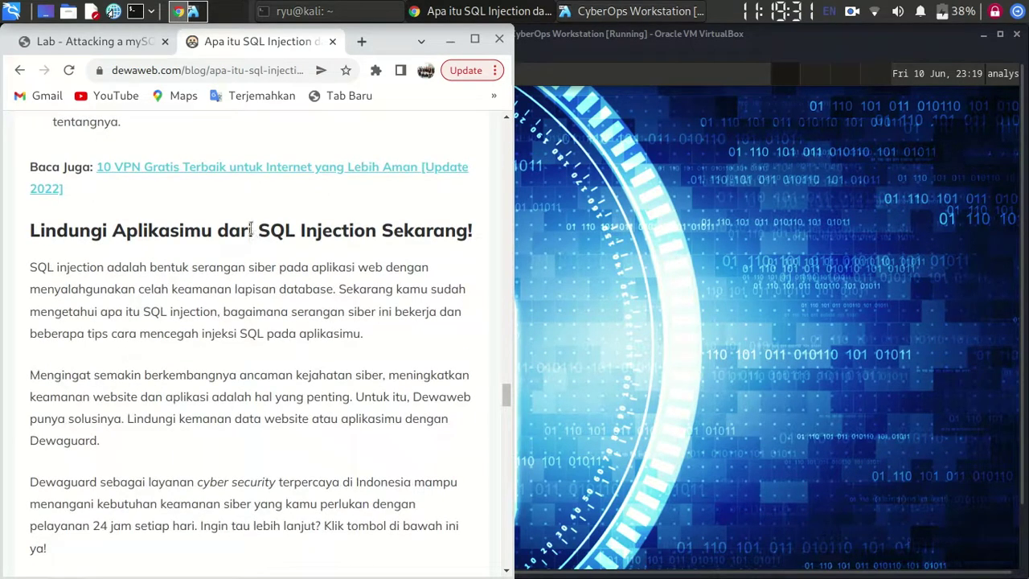
scroll(251, 229, up, 3)
scroll(252, 210, up, 4)
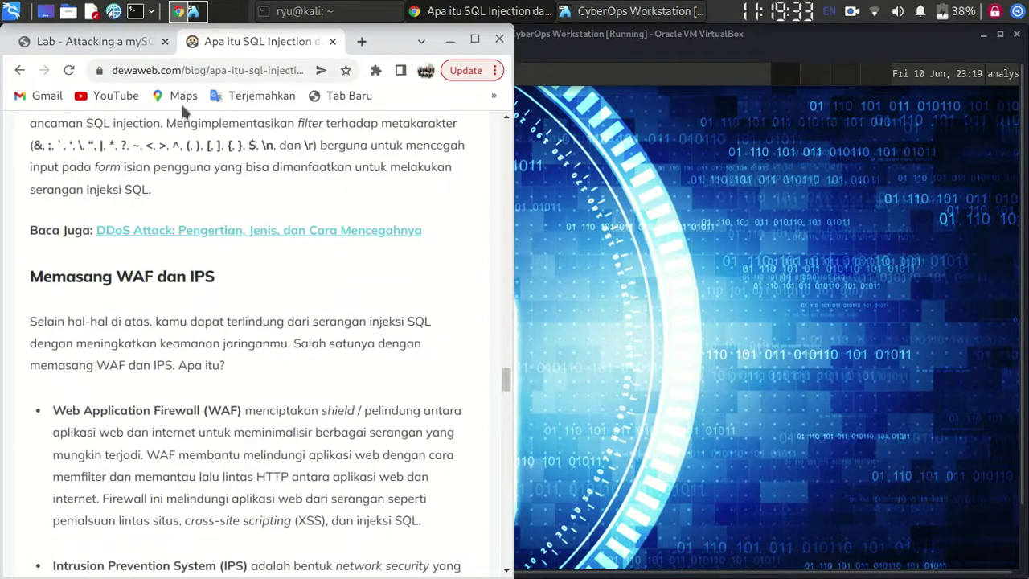
click(121, 40)
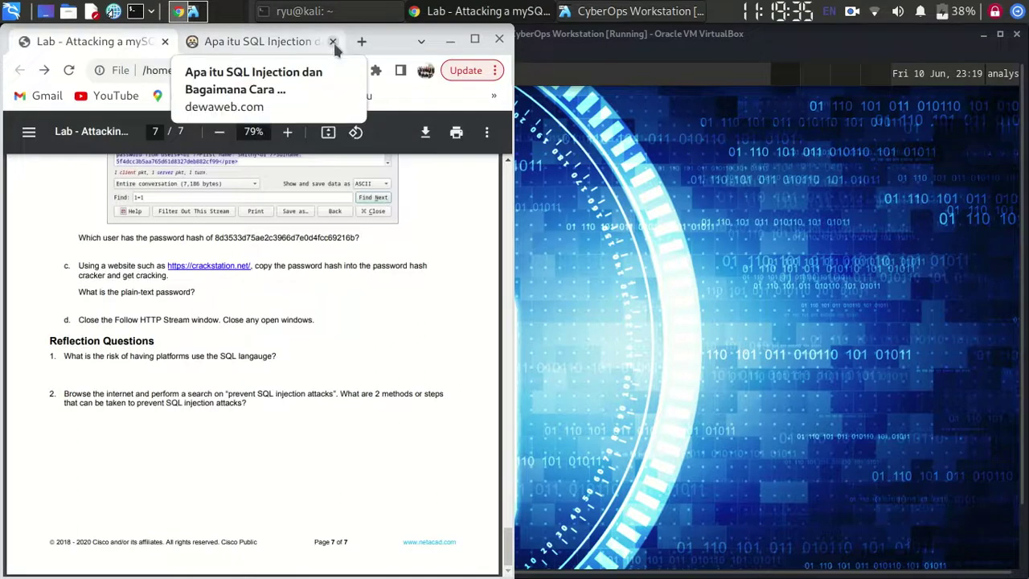